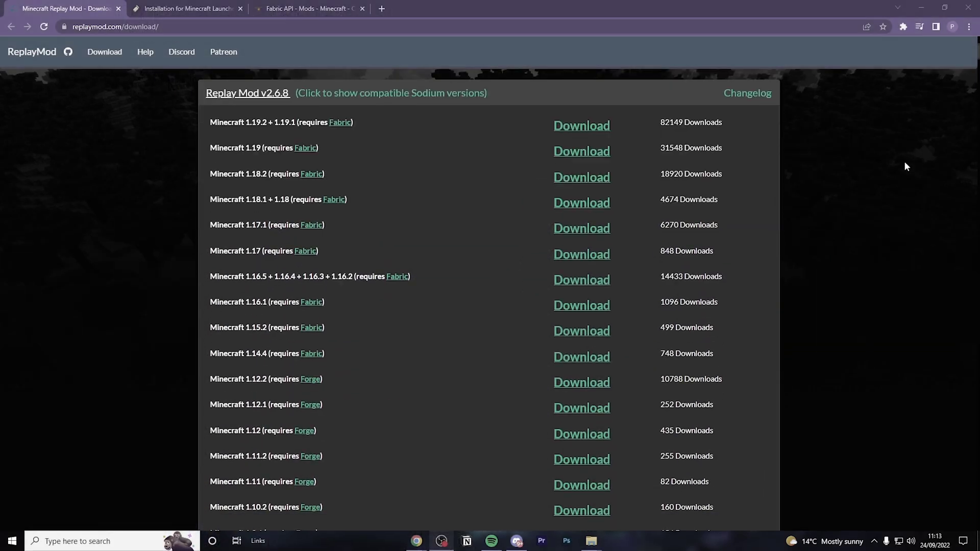
- Download Replay Mod v2.6.8 for Minecraft 1.19.2 + 1.19.1 and switch to the Fabric installation page
{"action": "scroll", "coordinate": [903, 161], "scroll_direction": "up", "scroll_amount": 4}
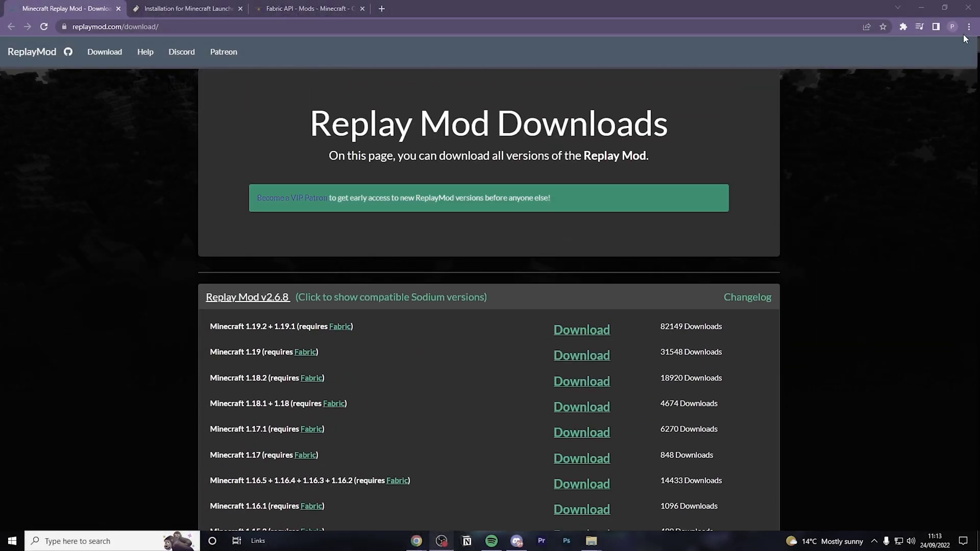
{"action": "scroll", "coordinate": [955, 403], "scroll_direction": "down", "scroll_amount": 15}
{"action": "scroll", "coordinate": [954, 402], "scroll_direction": "up", "scroll_amount": 10}
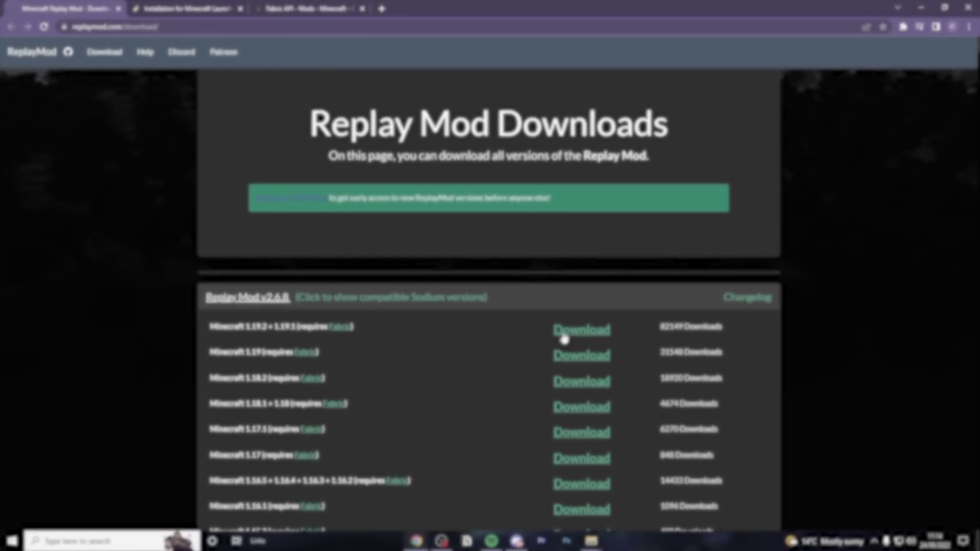
{"action": "left_click", "coordinate": [564, 331]}
{"action": "left_click", "coordinate": [173, 11]}
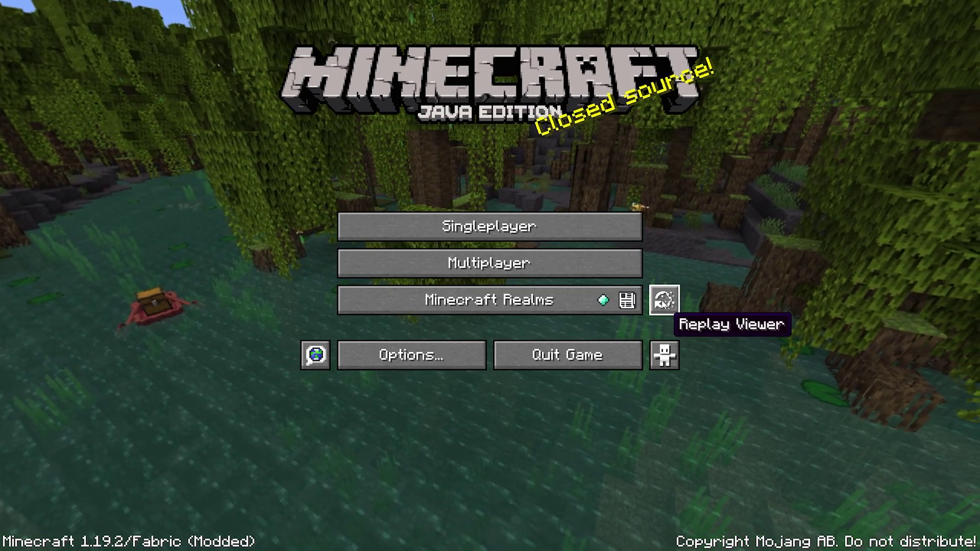
- Review the Replay Mod settings from the Replay Viewer and return to the title screen
{"action": "left_click", "coordinate": [664, 301]}
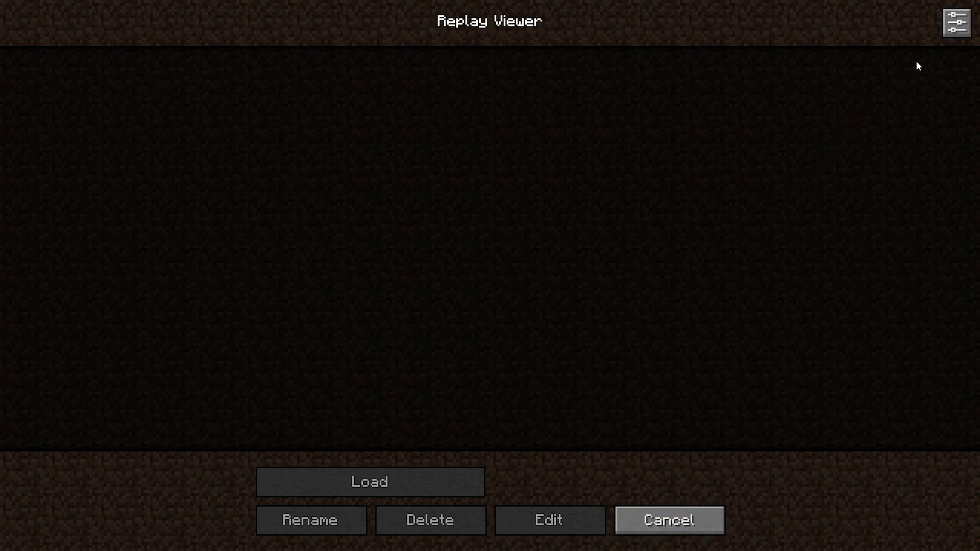
{"action": "left_click", "coordinate": [952, 33]}
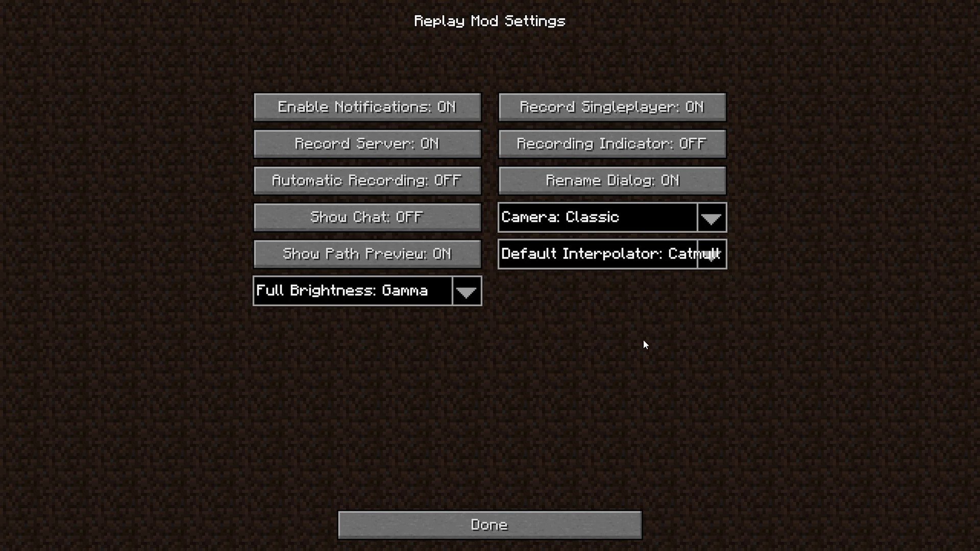
{"action": "left_click", "coordinate": [492, 523]}
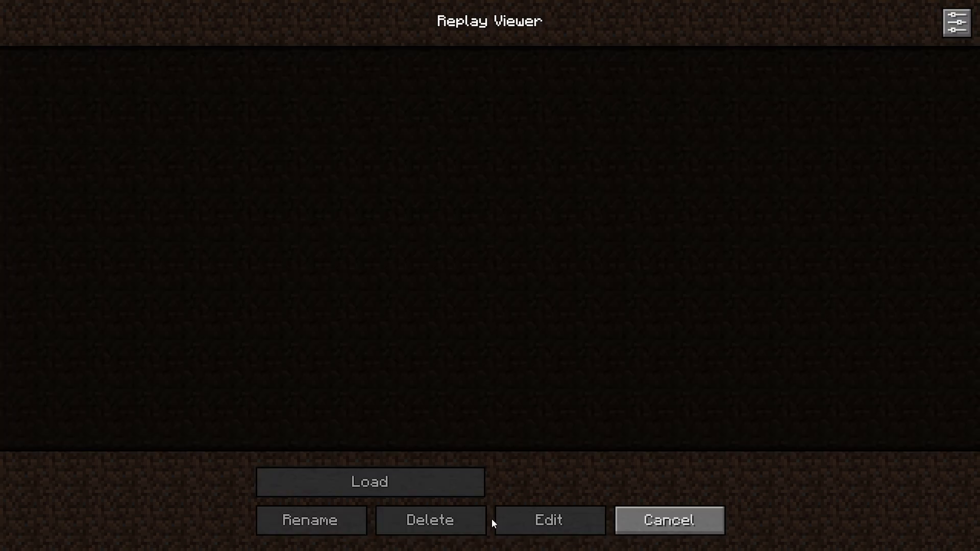
{"action": "left_click", "coordinate": [630, 521]}
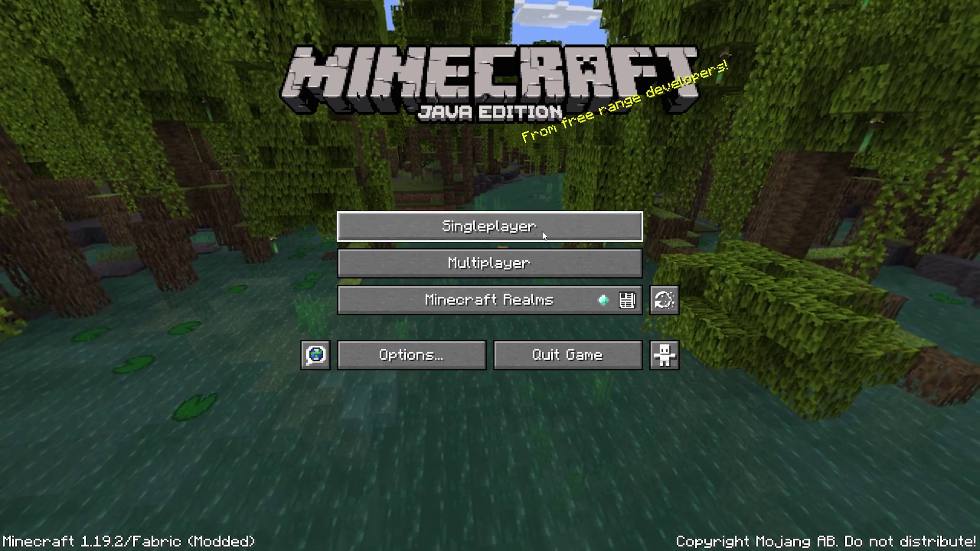
- Load the singleplayer world and start a replay recording on the village path
{"action": "left_click", "coordinate": [544, 227]}
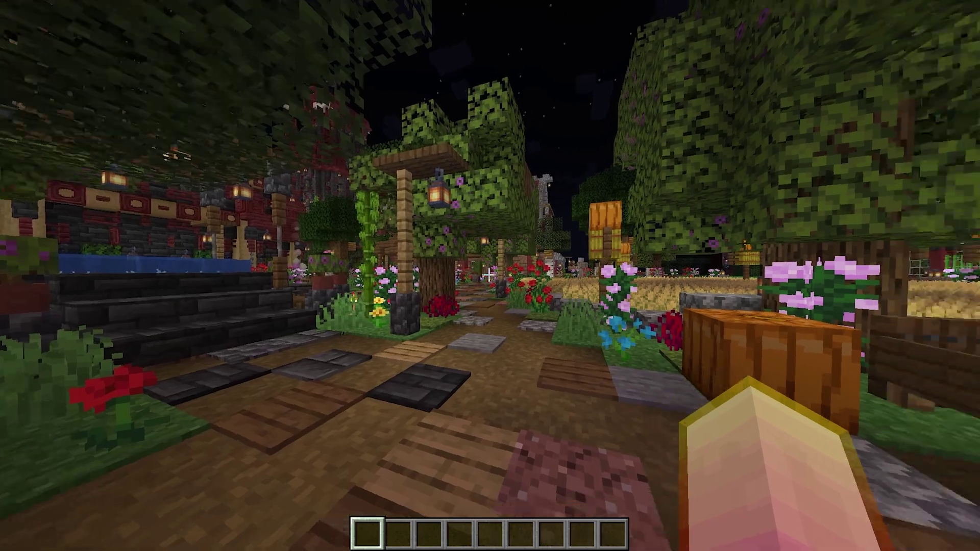
{"action": "key", "text": "d"}
{"action": "key", "text": "w"}
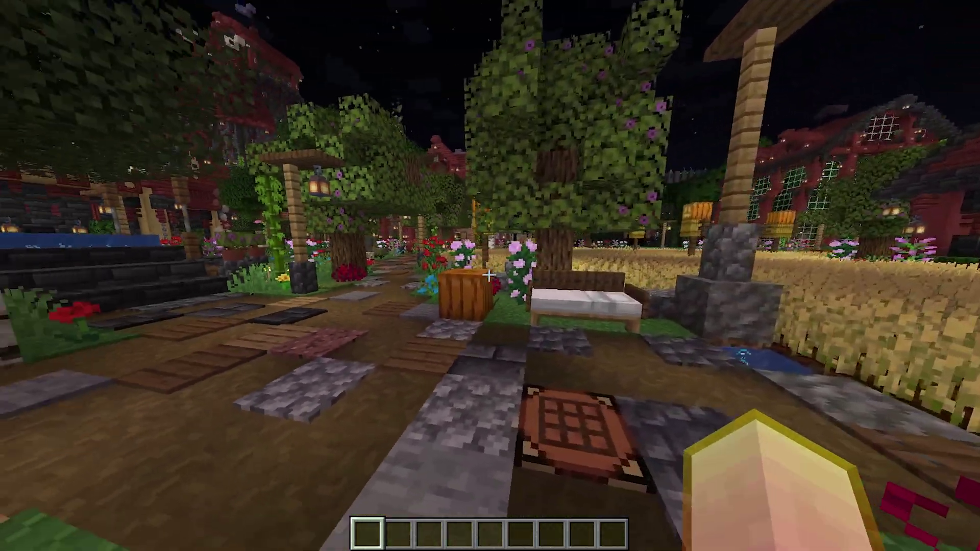
{"action": "key", "text": "Escape"}
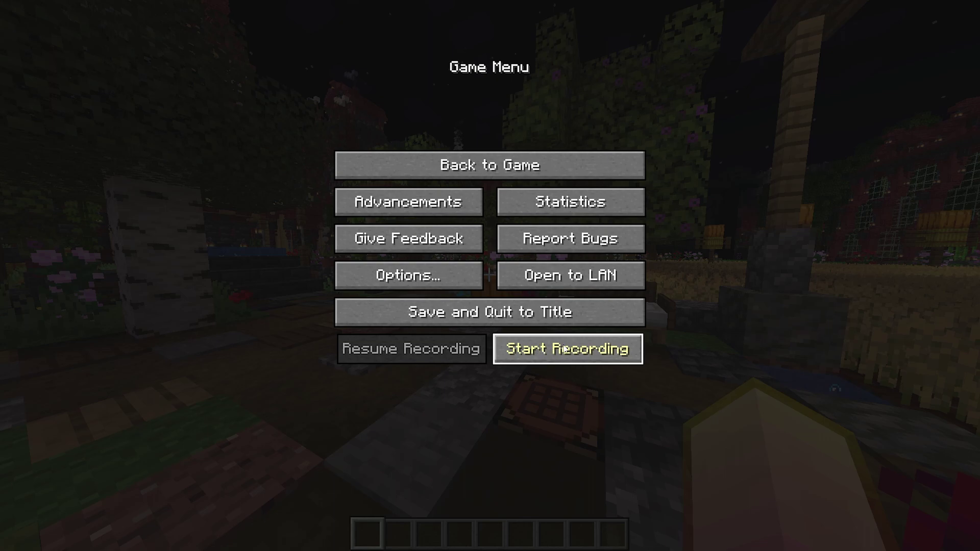
{"action": "key", "text": "Escape"}
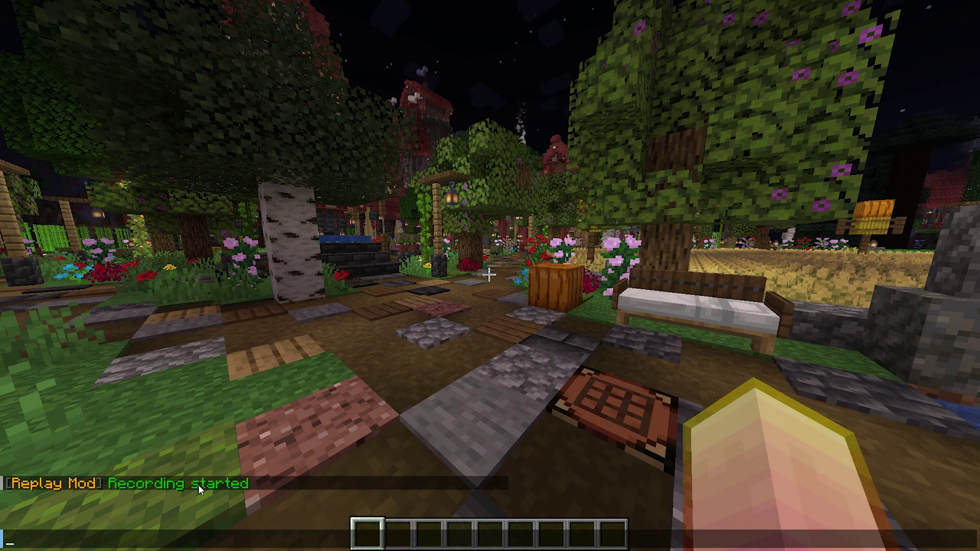
{"action": "key", "text": "Escape"}
- Cycle the camera perspective back to first person and walk along the village path towards the large red glass-fronted building
{"action": "key", "text": "F5"}
{"action": "key", "text": "F5"}
{"action": "key", "text": "F5"}
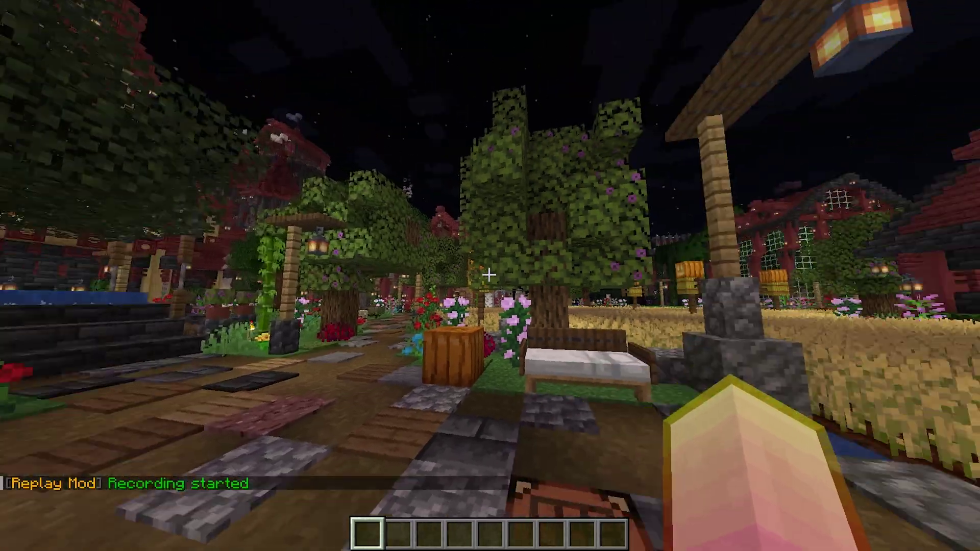
{"action": "key", "text": "w"}
{"action": "key", "text": "w"}
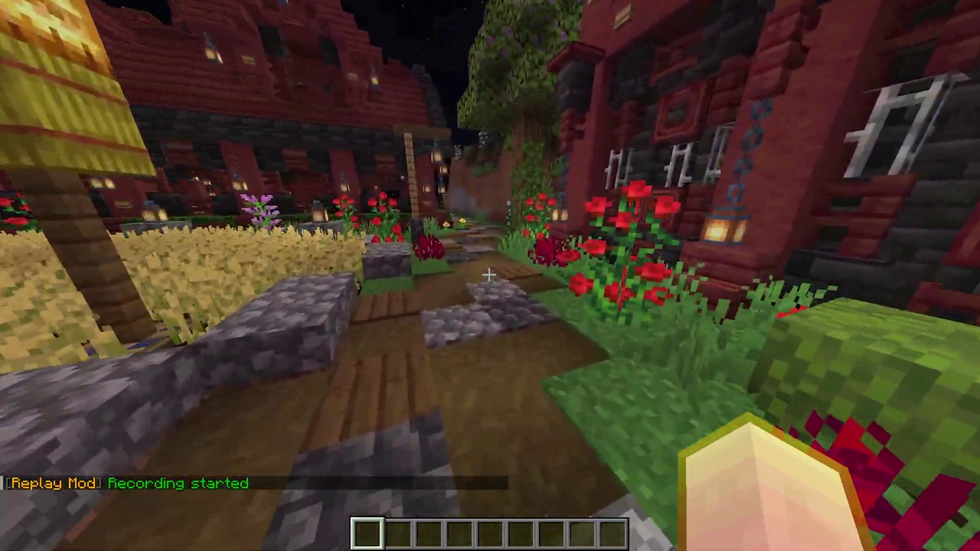
{"action": "key", "text": "w"}
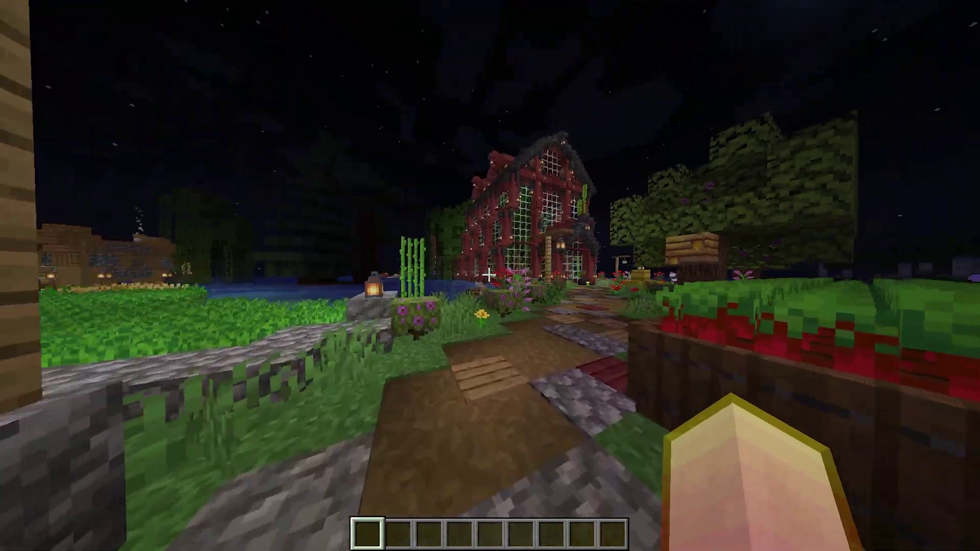
{"action": "key", "text": "w"}
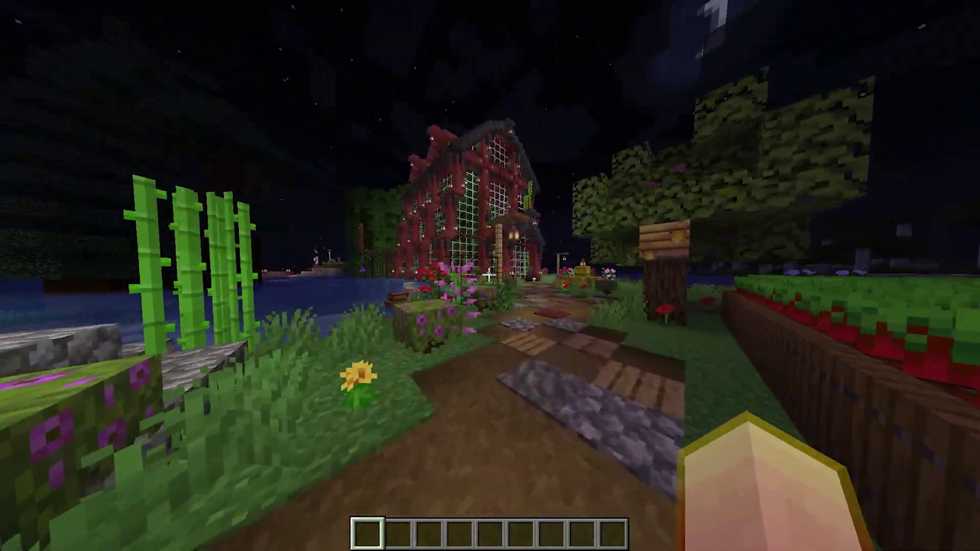
{"action": "key", "text": "w"}
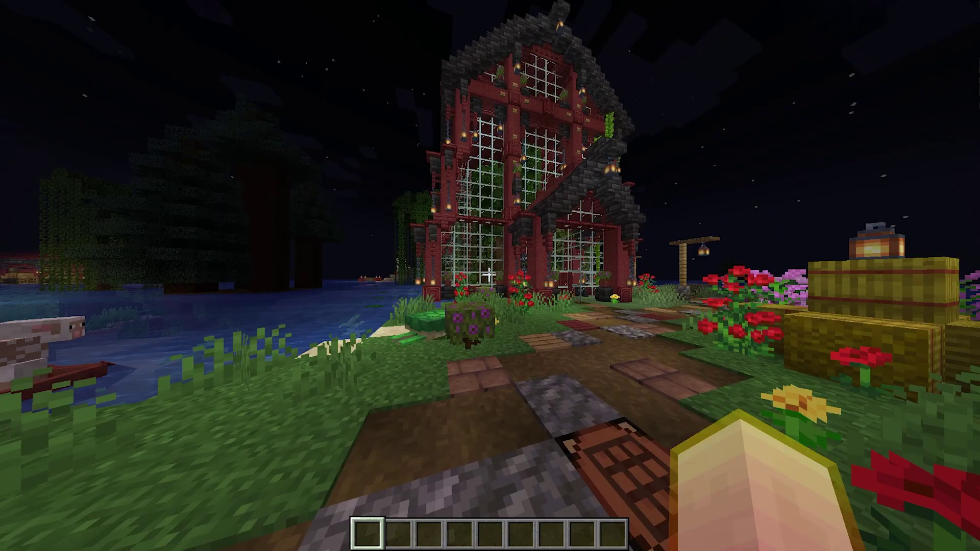
- Swim through the kelp and coral reef and return to the water's surface facing the village
{"action": "key", "text": "w"}
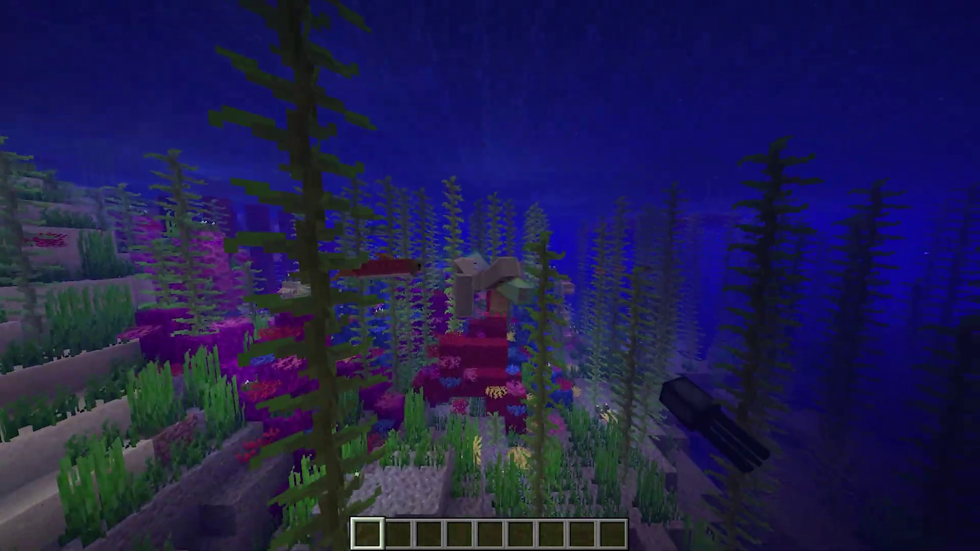
{"action": "key", "text": "w"}
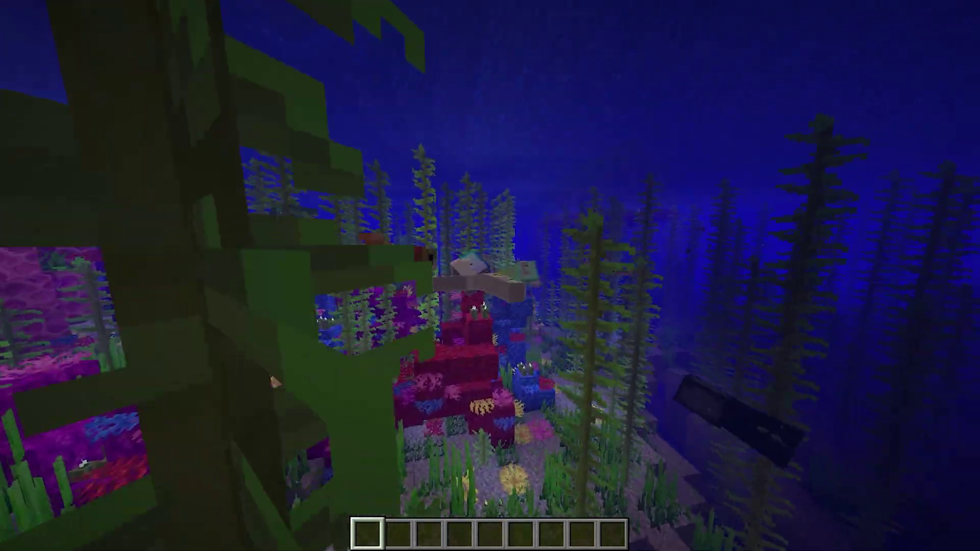
{"action": "key", "text": "w"}
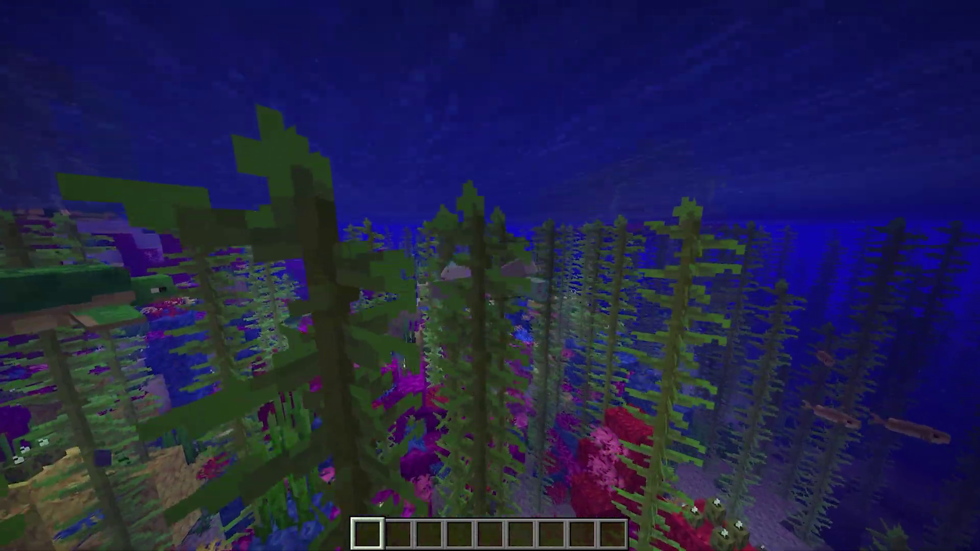
{"action": "key", "text": "w"}
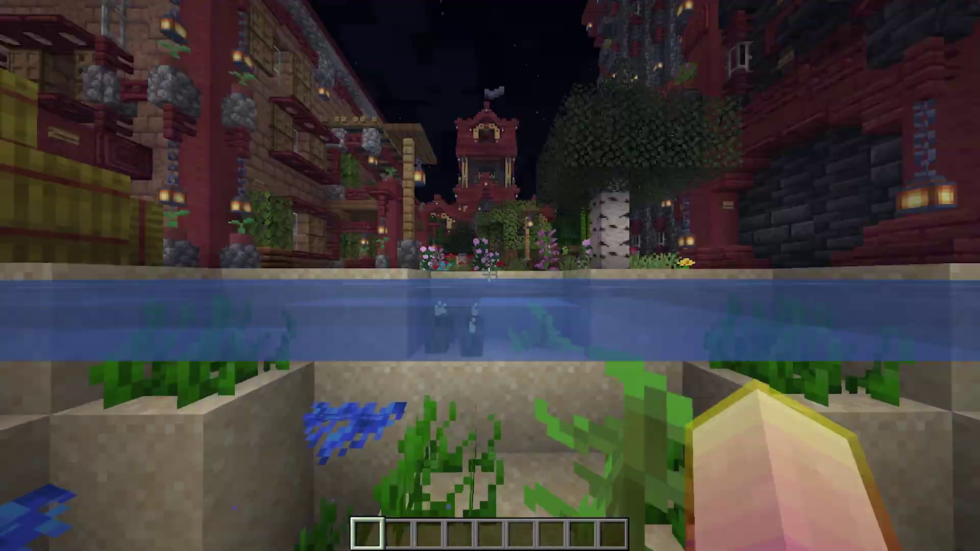
{"action": "key", "text": "w"}
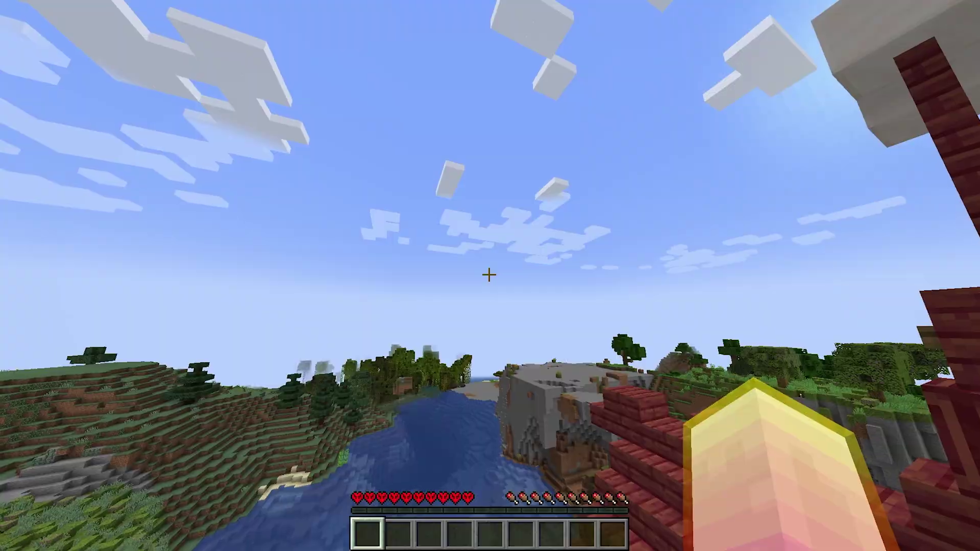
- Start a replay recording above the village rooftops and cycle the camera perspective back to first person
{"action": "key", "text": "Escape"}
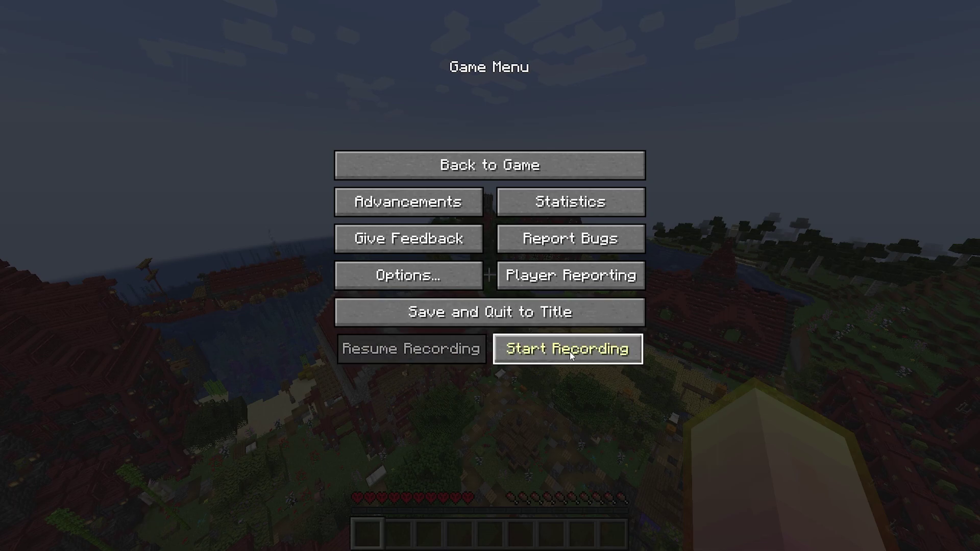
{"action": "left_click", "coordinate": [570, 353]}
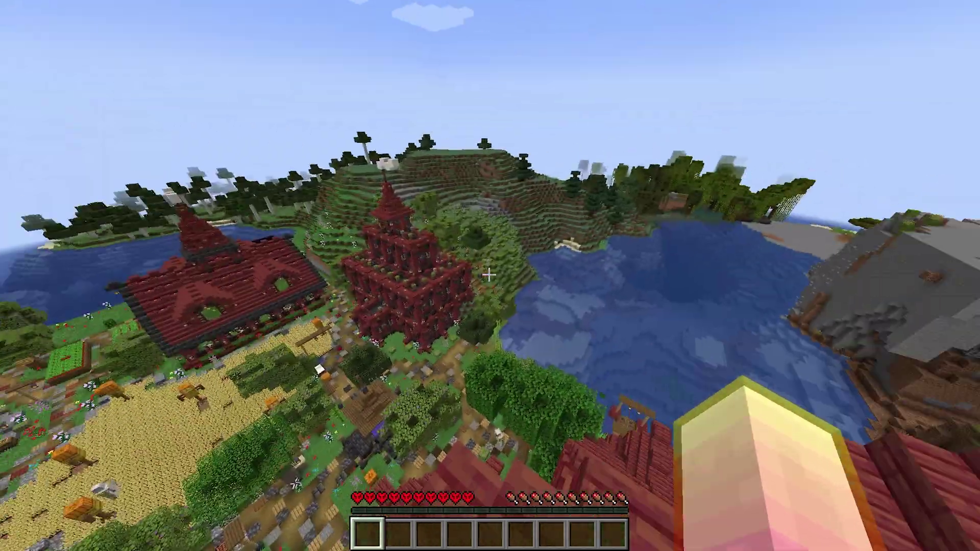
{"action": "key", "text": "F5"}
{"action": "key", "text": "F5"}
{"action": "key", "text": "F5"}
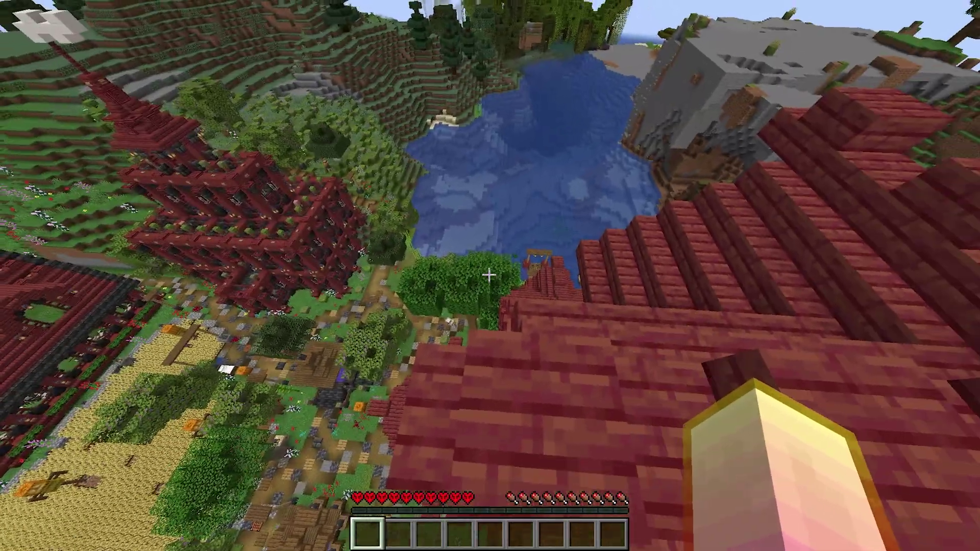
- Save and quit the world to the title screen, keeping the default name for the replay file
{"action": "key", "text": "Escape"}
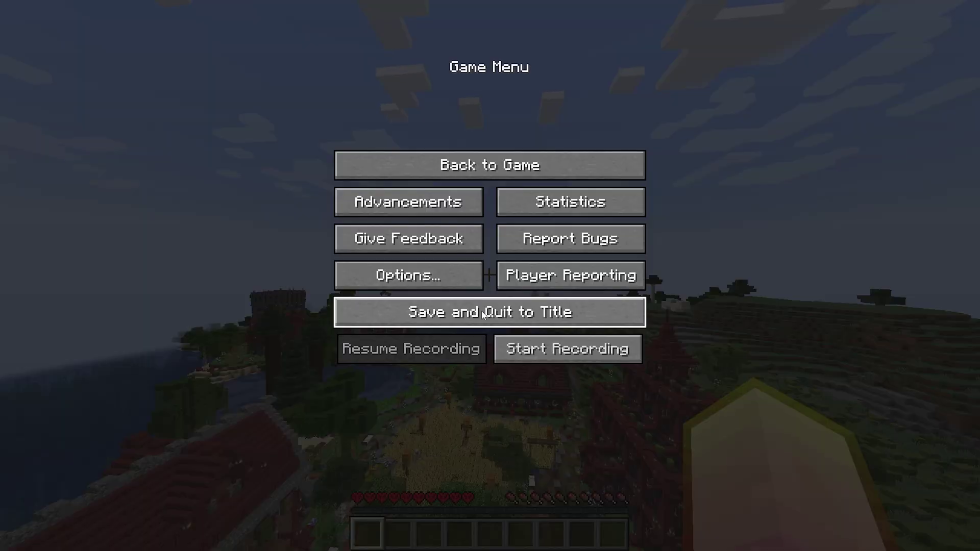
{"action": "left_click", "coordinate": [538, 314]}
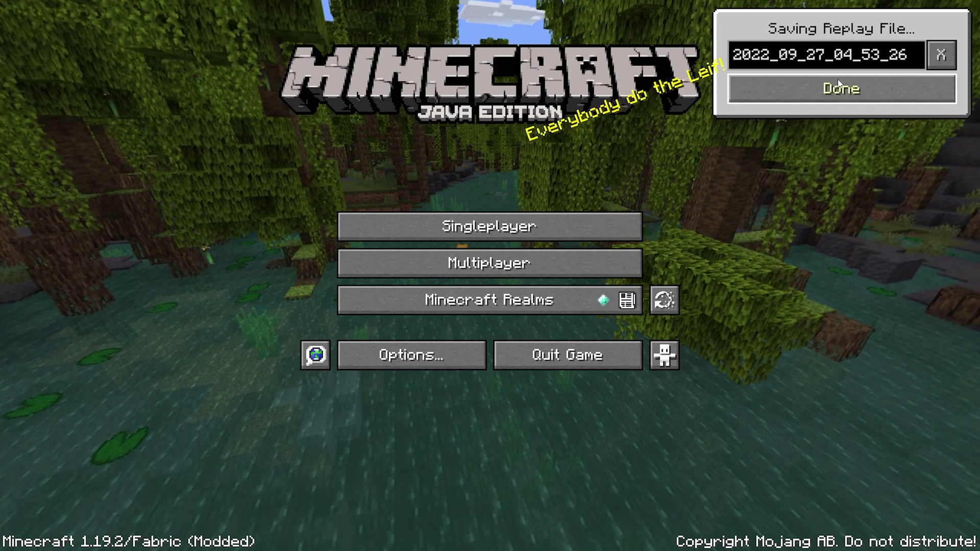
{"action": "left_click", "coordinate": [842, 89]}
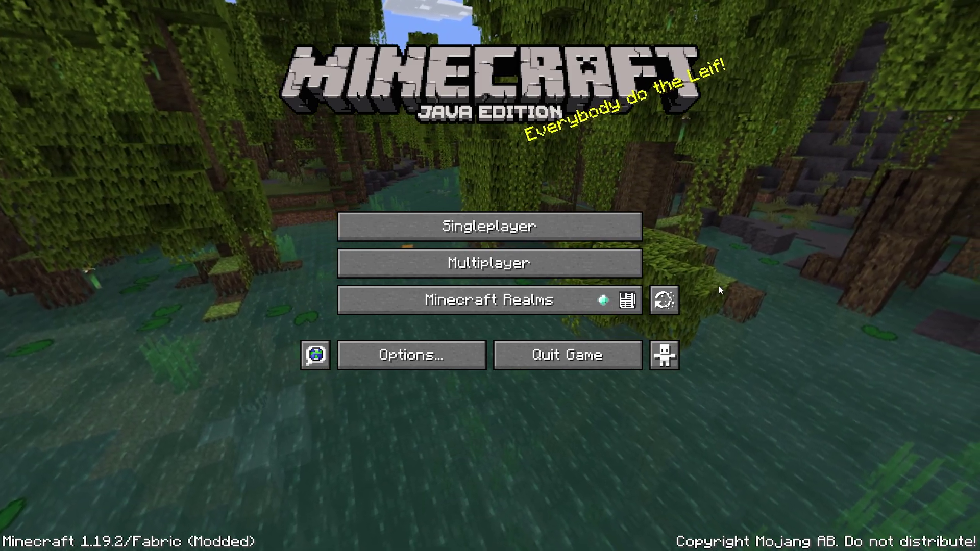
- Rename the saved replay in the Replay Viewer as "First Replay Mod"
{"action": "left_click", "coordinate": [665, 300]}
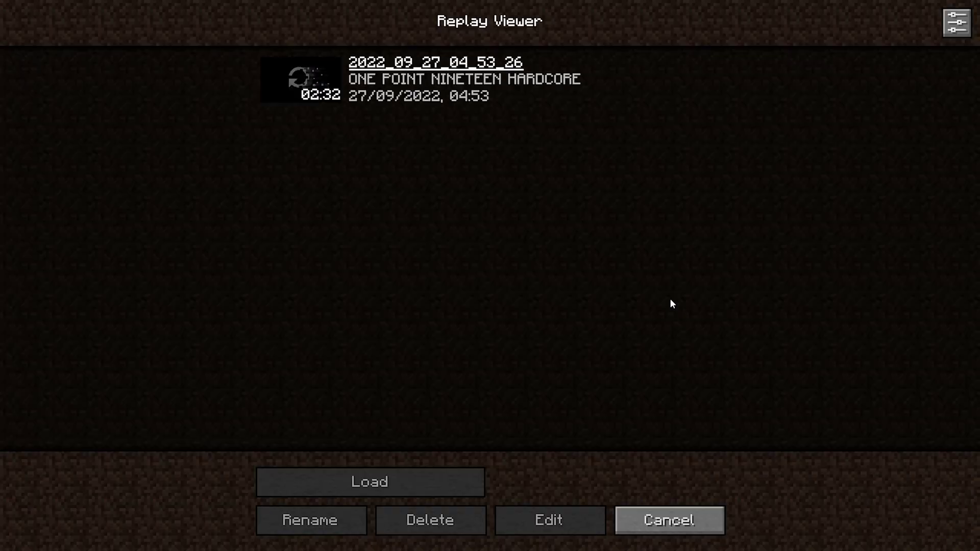
{"action": "left_click", "coordinate": [351, 88]}
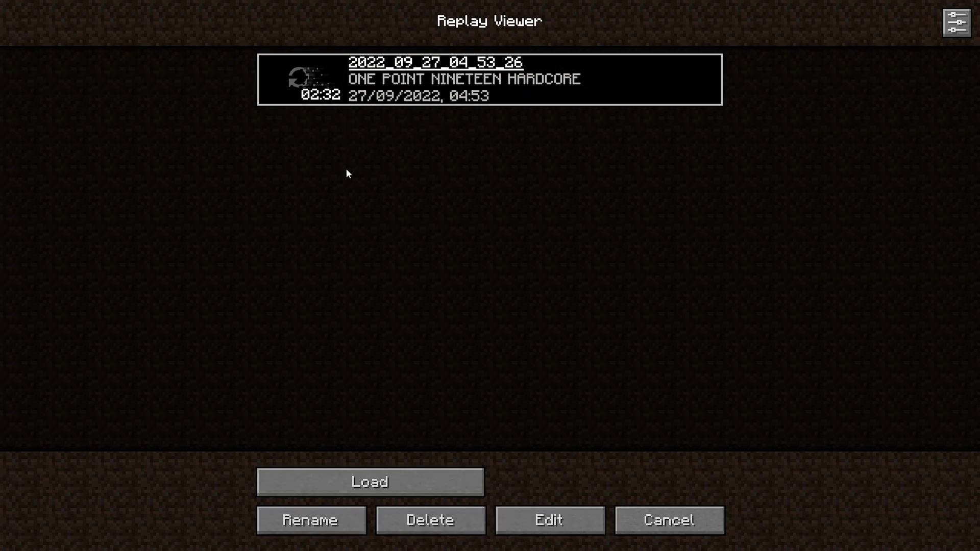
{"action": "left_click", "coordinate": [321, 521]}
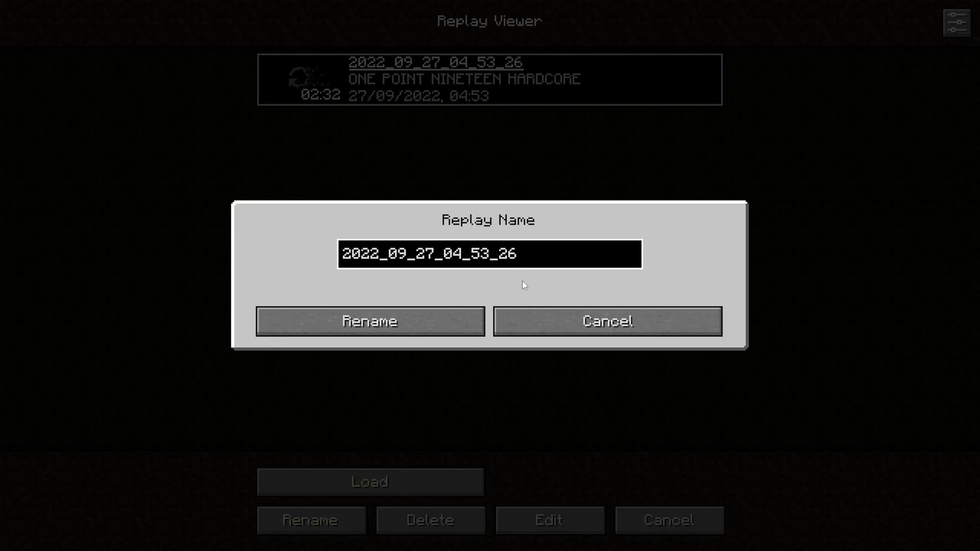
{"action": "key", "text": "ctrl+a"}
{"action": "key", "text": "BackSpace"}
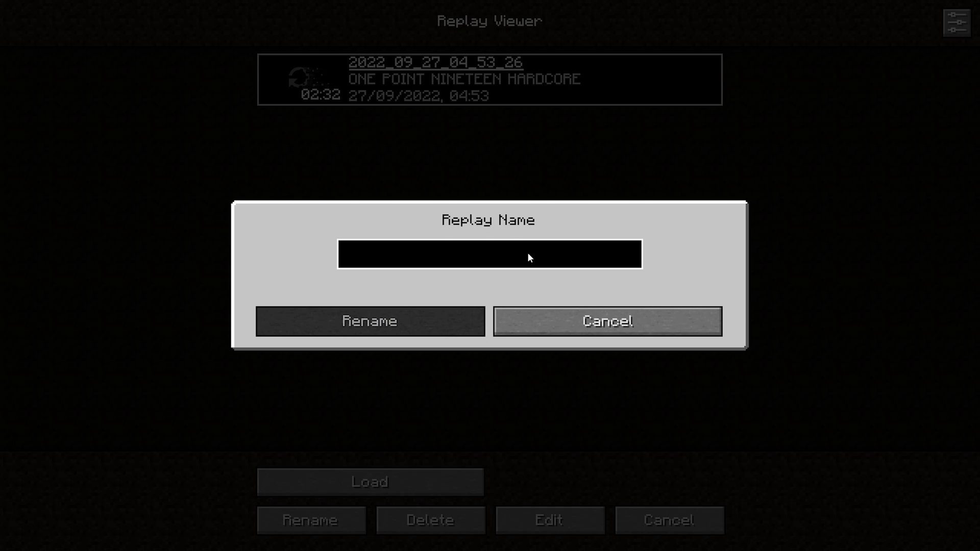
{"action": "type", "text": "First Replay m"}
{"action": "key", "text": "BackSpace"}
{"action": "type", "text": "Mod"}
{"action": "left_click", "coordinate": [432, 319]}
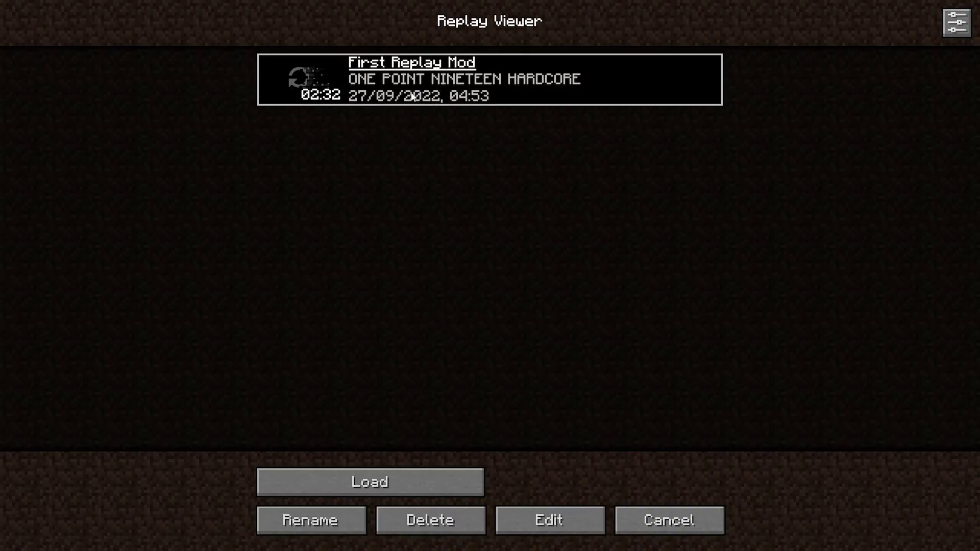
- Load the First Replay Mod replay and reposition the free camera near the recorded player with playback paused
{"action": "left_click", "coordinate": [373, 482]}
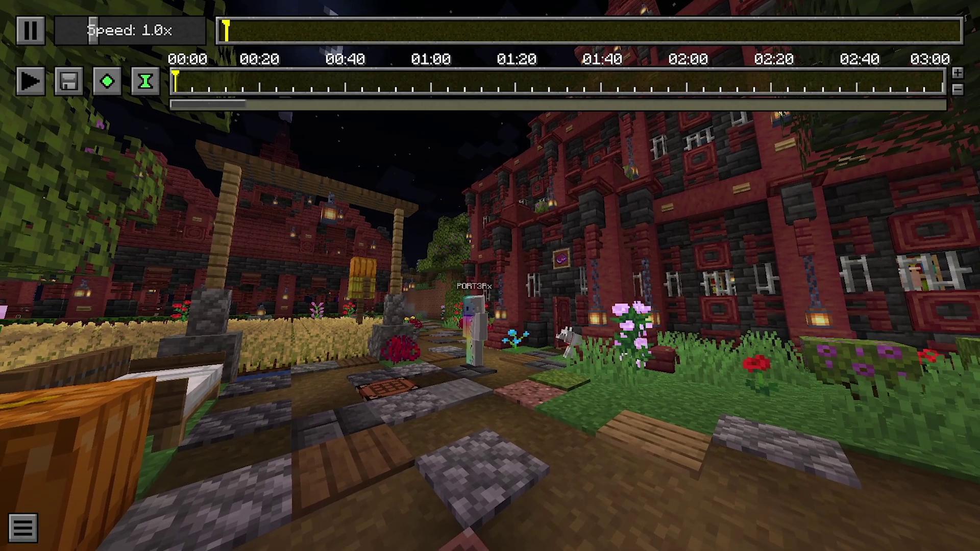
{"action": "key", "text": "a"}
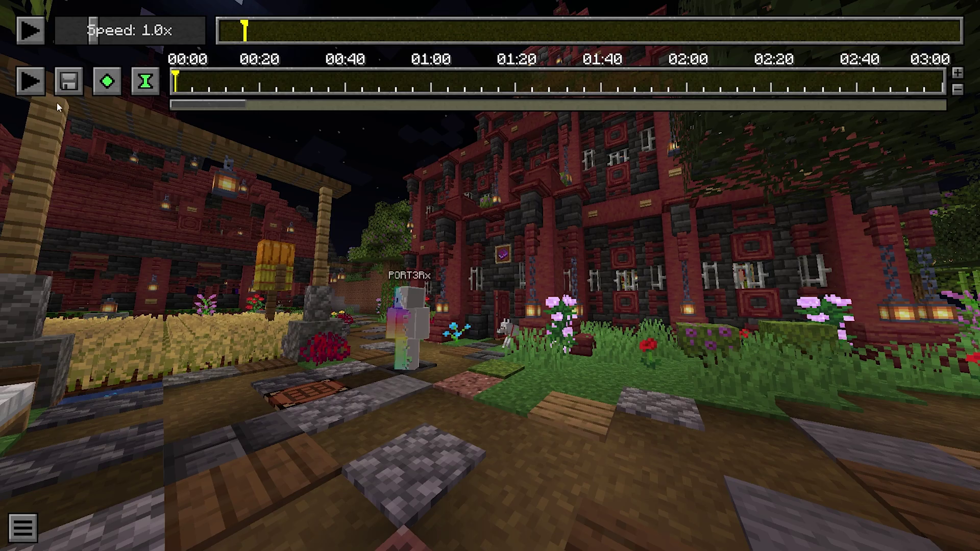
{"action": "key", "text": "shift"}
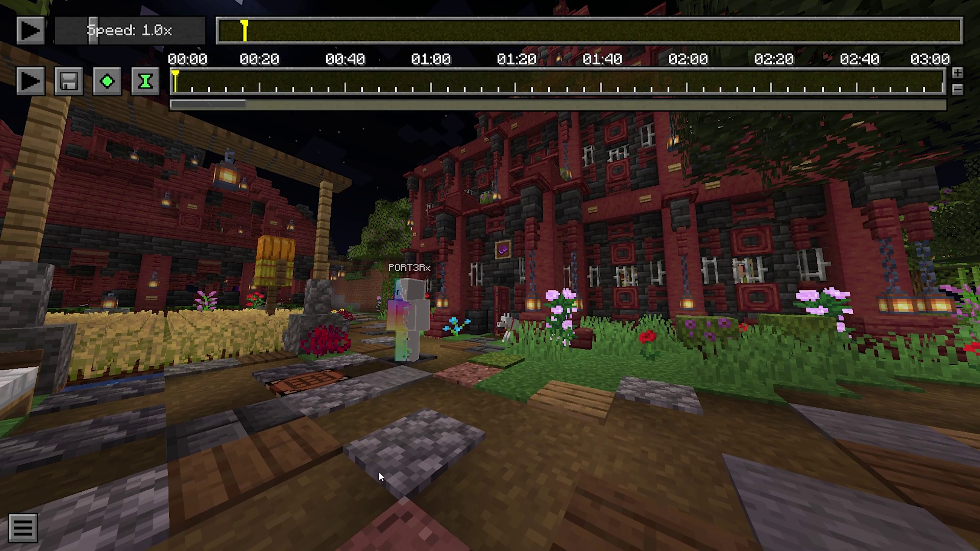
- Fly the free camera up over the village for an overview and return to ground level near the recorded player
{"action": "left_click", "coordinate": [425, 468]}
{"action": "key", "text": "w"}
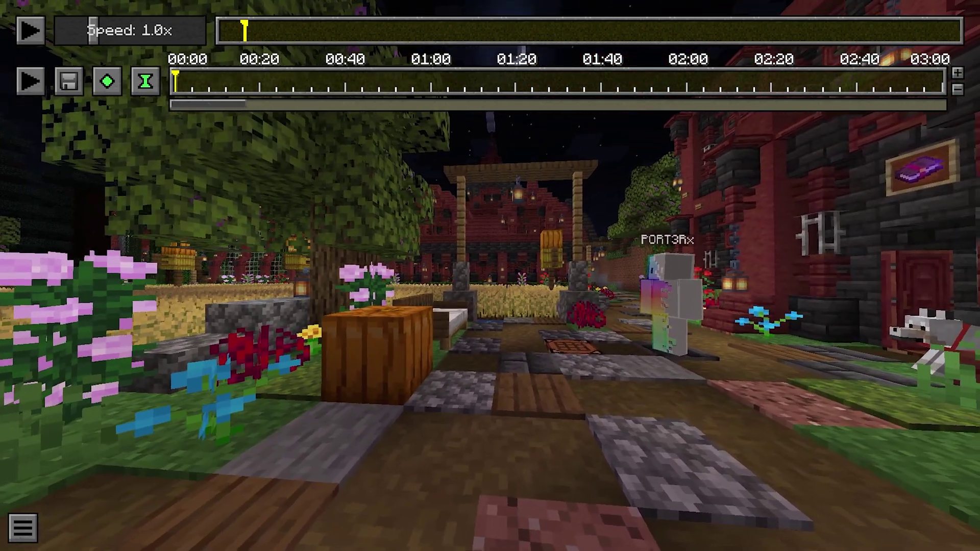
{"action": "key", "text": "space"}
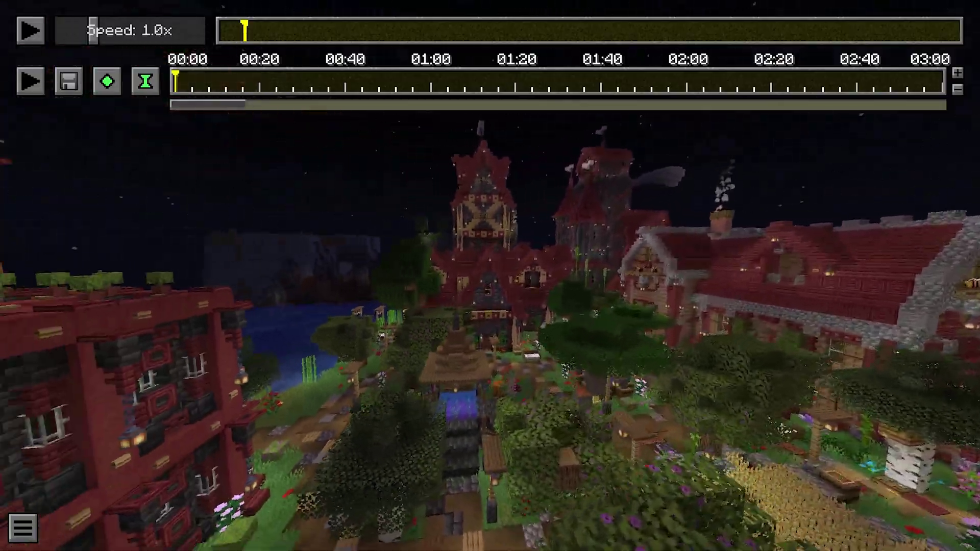
{"action": "key", "text": "space"}
{"action": "key", "text": "w"}
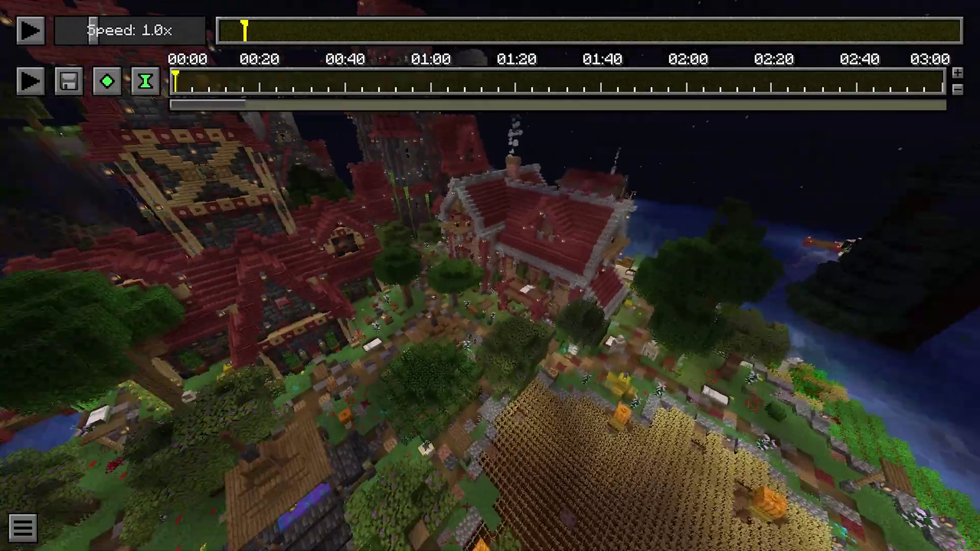
{"action": "key", "text": "s"}
{"action": "key", "text": "w"}
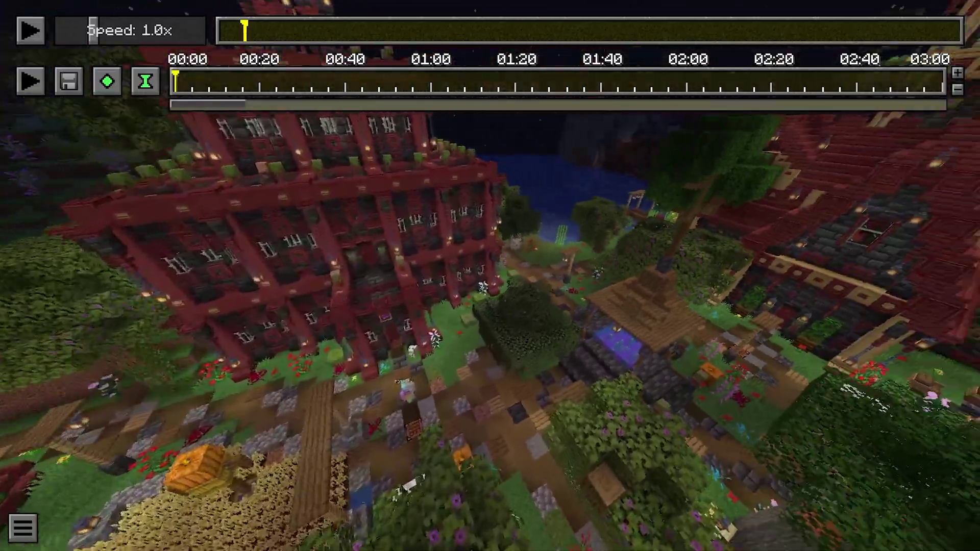
{"action": "key", "text": "w"}
{"action": "key", "text": "shift"}
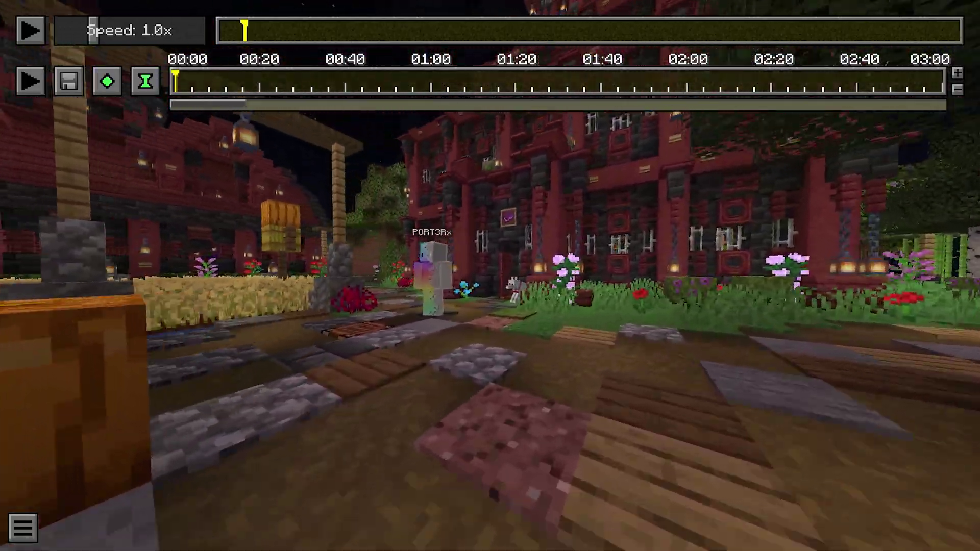
- Fly the free camera down through the terrain to view the underwater area and return beside the recorded player
{"action": "key", "text": "w"}
{"action": "key", "text": "a"}
{"action": "key", "text": "shift"}
{"action": "key", "text": "a"}
{"action": "key", "text": "w"}
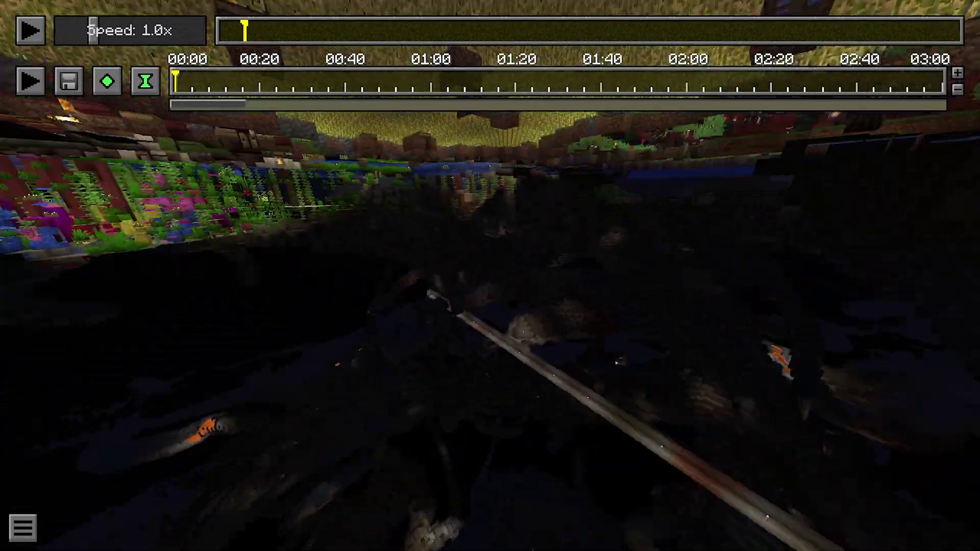
{"action": "key", "text": "w"}
{"action": "key", "text": "space"}
{"action": "key", "text": "d"}
{"action": "key", "text": "s"}
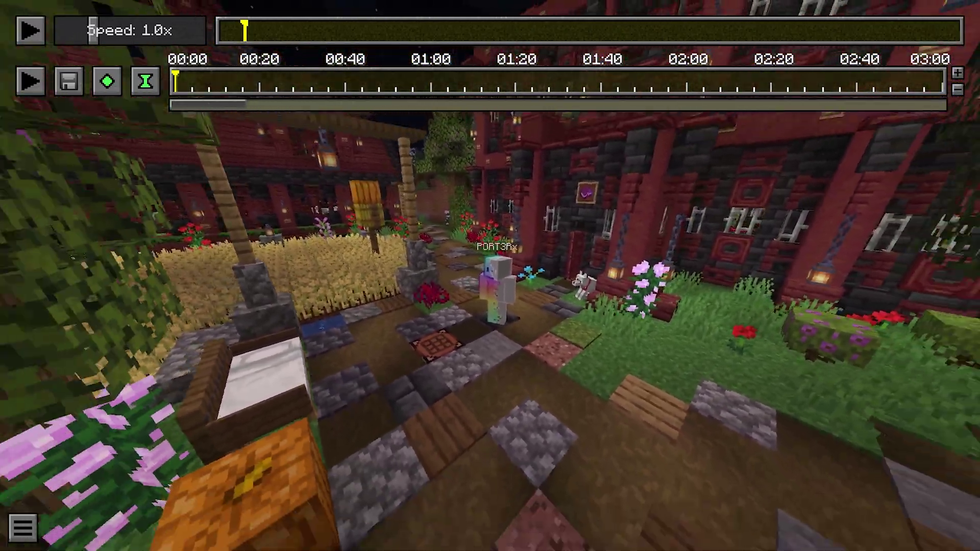
{"action": "key", "text": "shift"}
{"action": "key", "text": "w"}
- Jump the replay to about the middle of the recording and back to a point near its start
{"action": "key", "text": "t"}
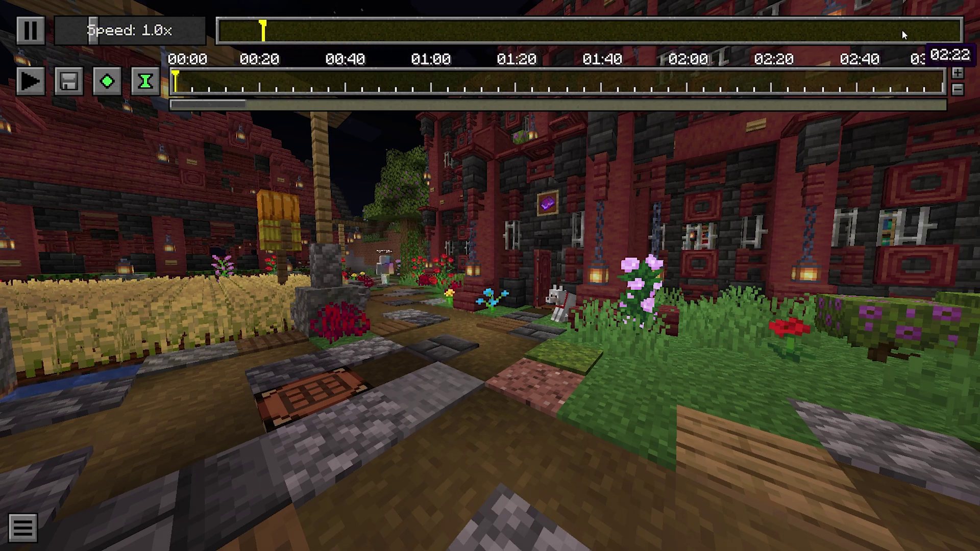
{"action": "left_click", "coordinate": [580, 30]}
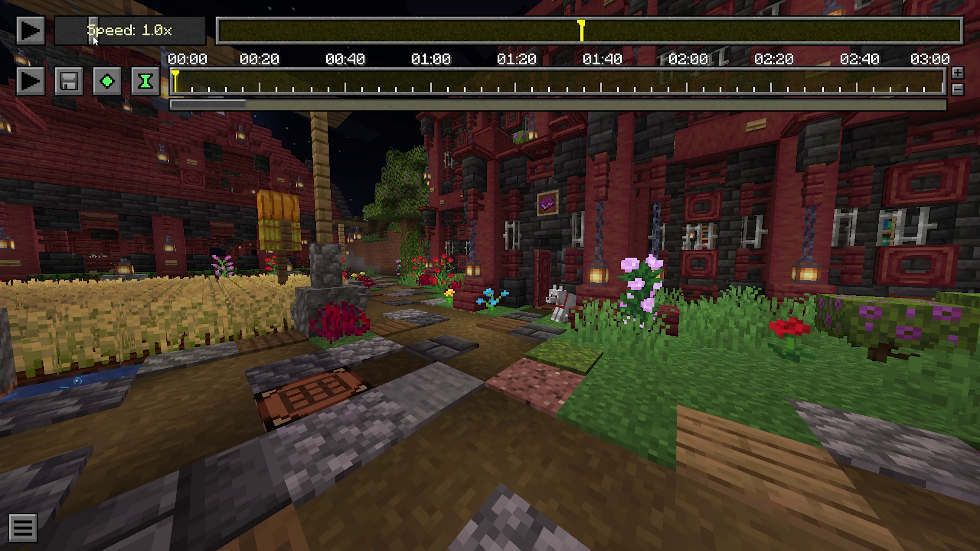
{"action": "left_click", "coordinate": [257, 29]}
- Resume playback with the camera near the recorded player, slow it to 0.1x, and raise the speed to 0.9x
{"action": "key", "text": "s"}
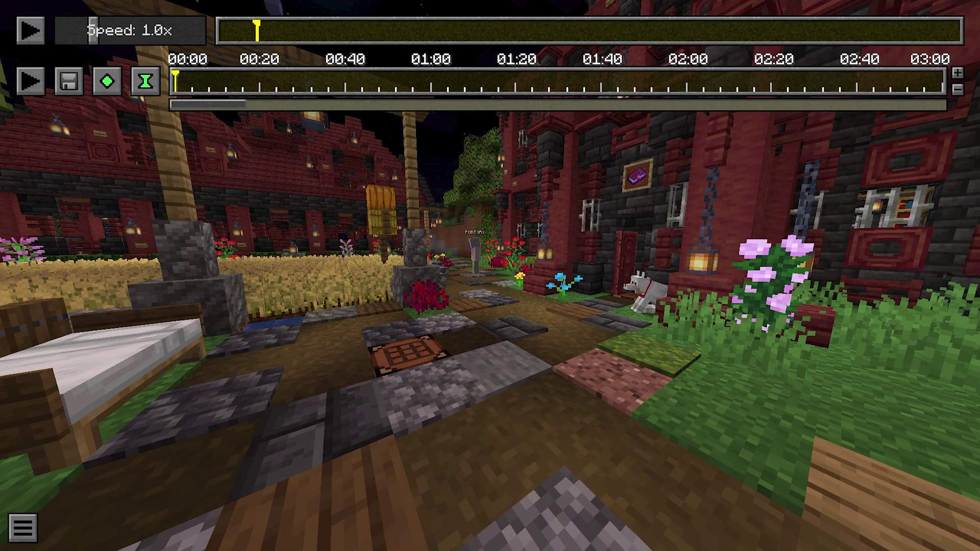
{"action": "key", "text": "w"}
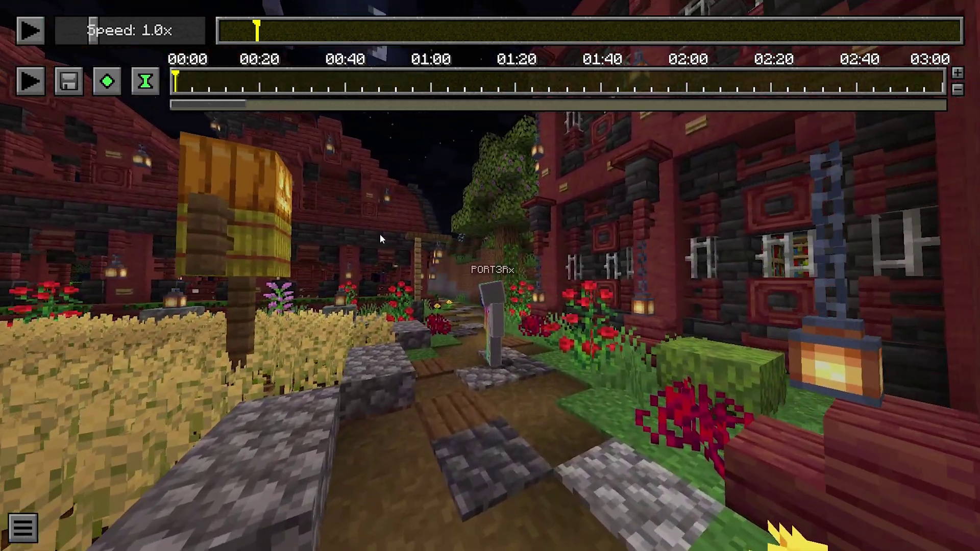
{"action": "left_click", "coordinate": [29, 30]}
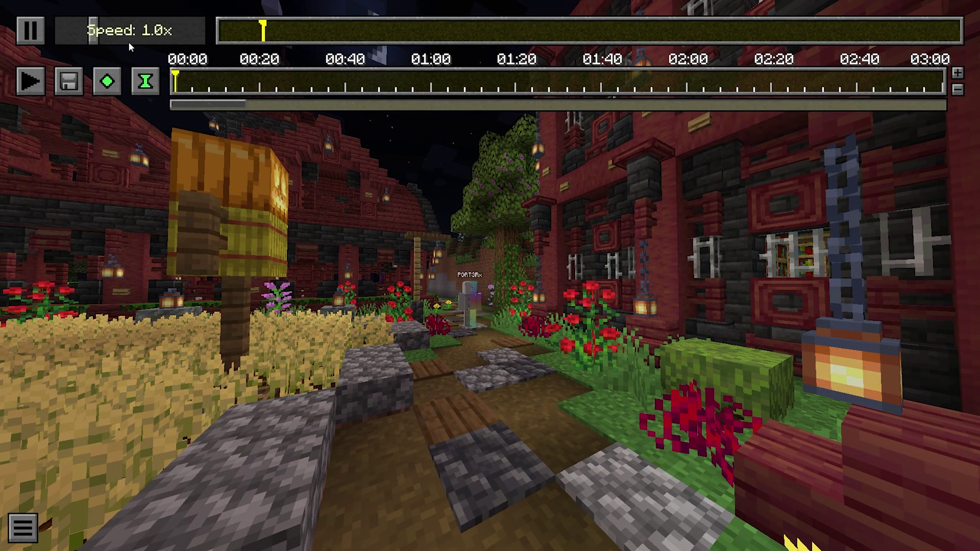
{"action": "left_click_drag", "start_coordinate": [68, 37], "coordinate": [60, 38]}
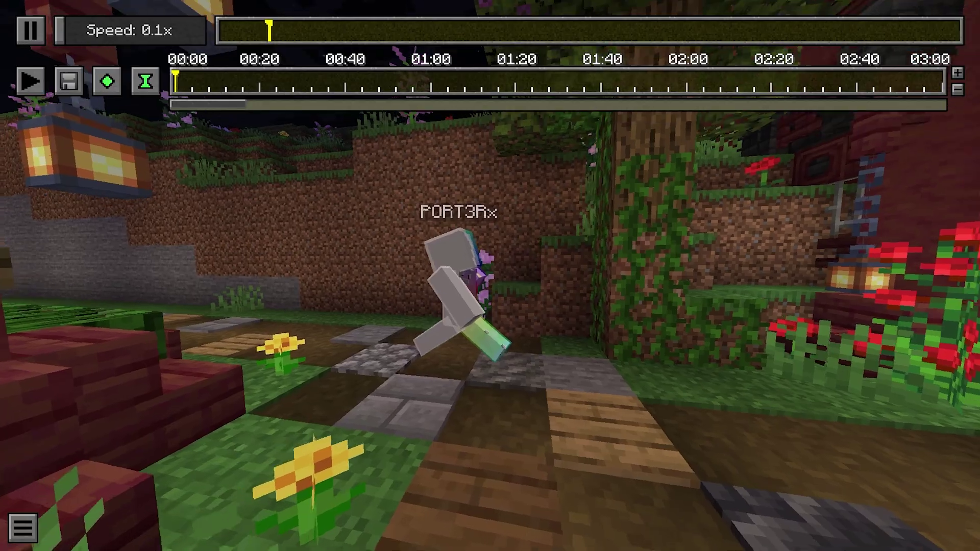
{"action": "key", "text": "w"}
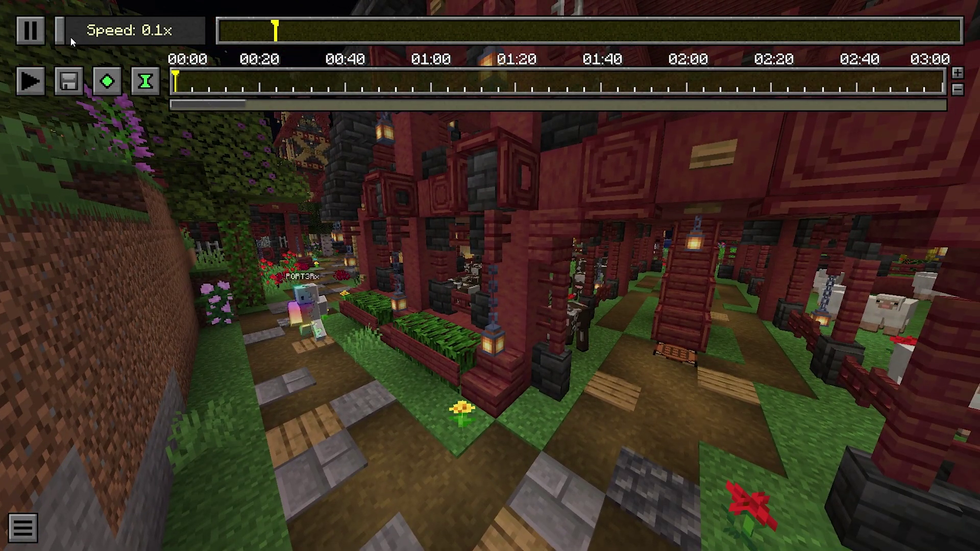
{"action": "left_click_drag", "start_coordinate": [62, 36], "coordinate": [90, 45]}
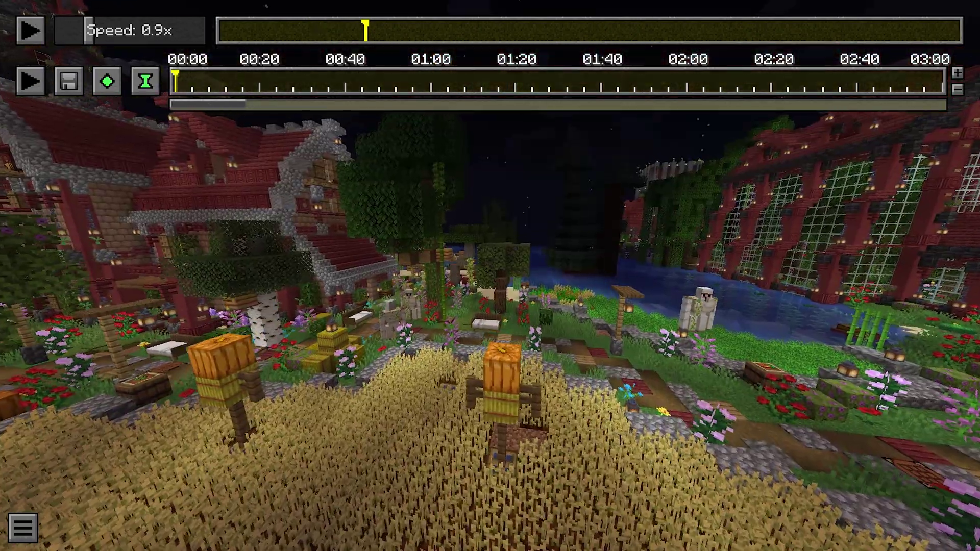
- Move the camera to the iron golem by the carrot field, show the hotkey list, and toggle replay playback
{"action": "key", "text": "w"}
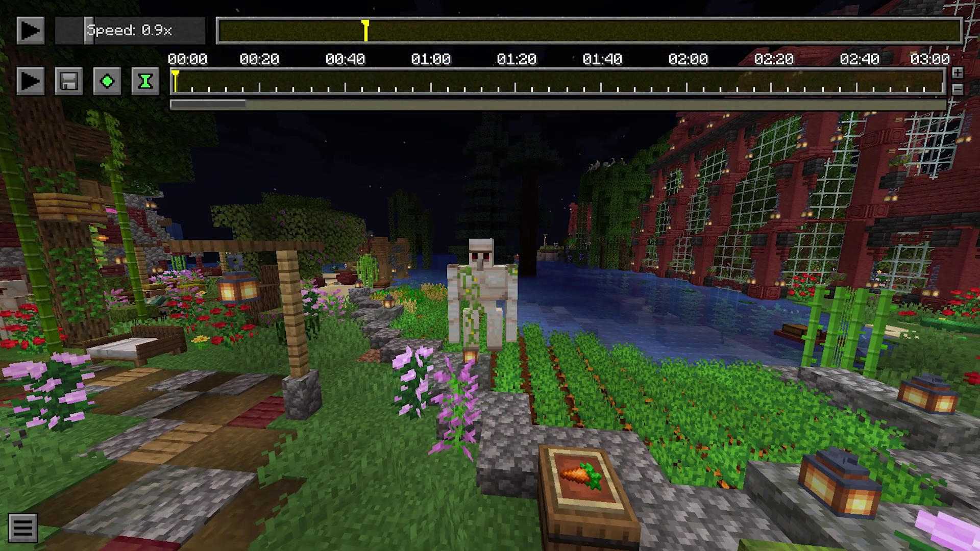
{"action": "left_click", "coordinate": [23, 535]}
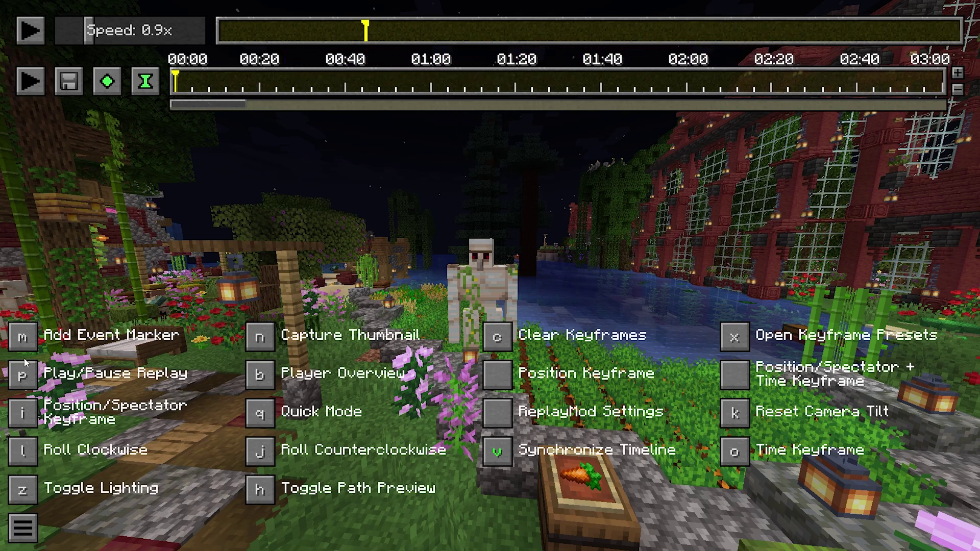
{"action": "left_click", "coordinate": [28, 375]}
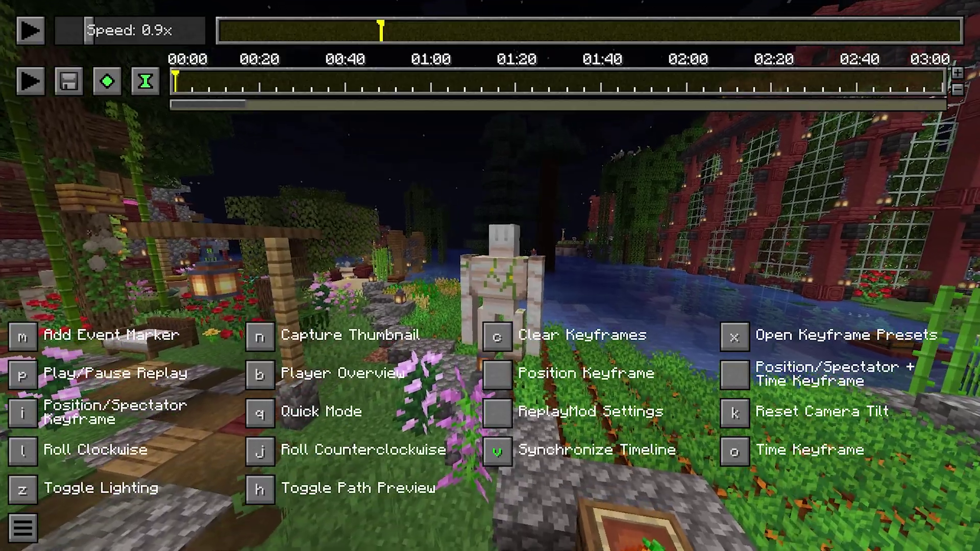
- Roll the camera clockwise in front of the iron golem and reset its tilt, trying this twice
{"action": "key", "text": "l"}
{"action": "key", "text": "d"}
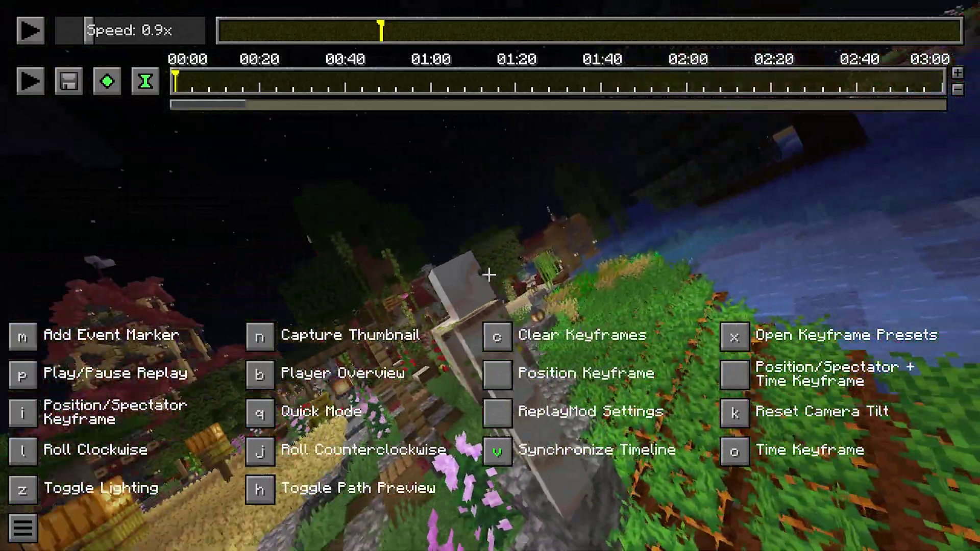
{"action": "key", "text": "d"}
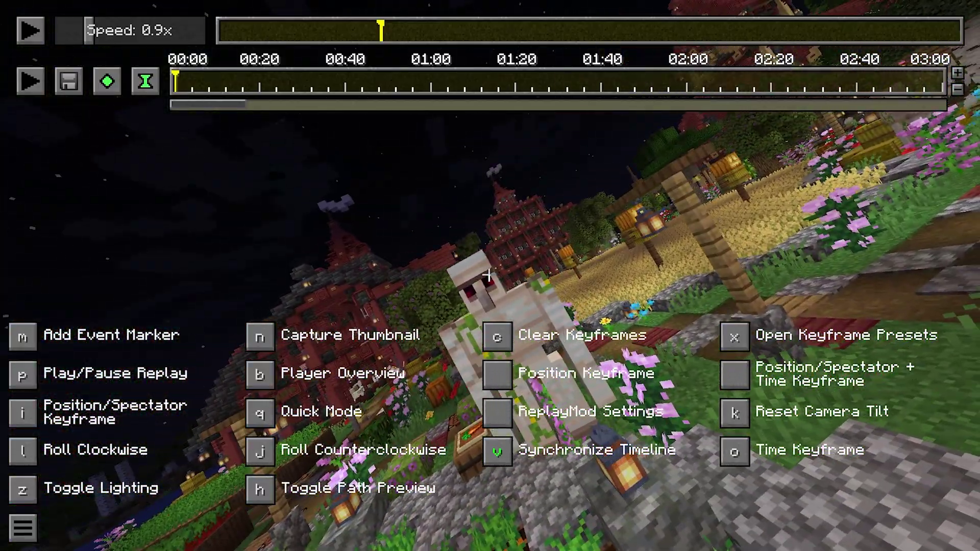
{"action": "key", "text": "k"}
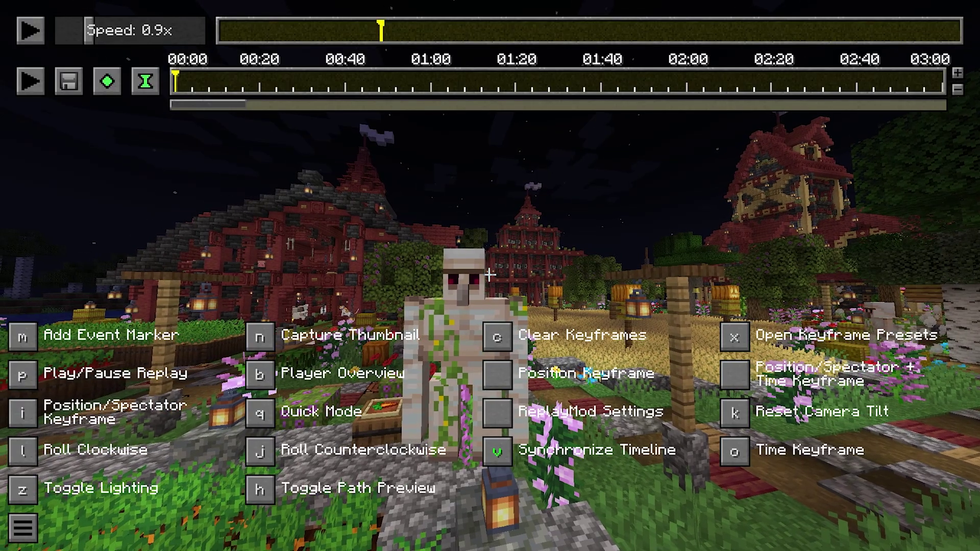
{"action": "key", "text": "l"}
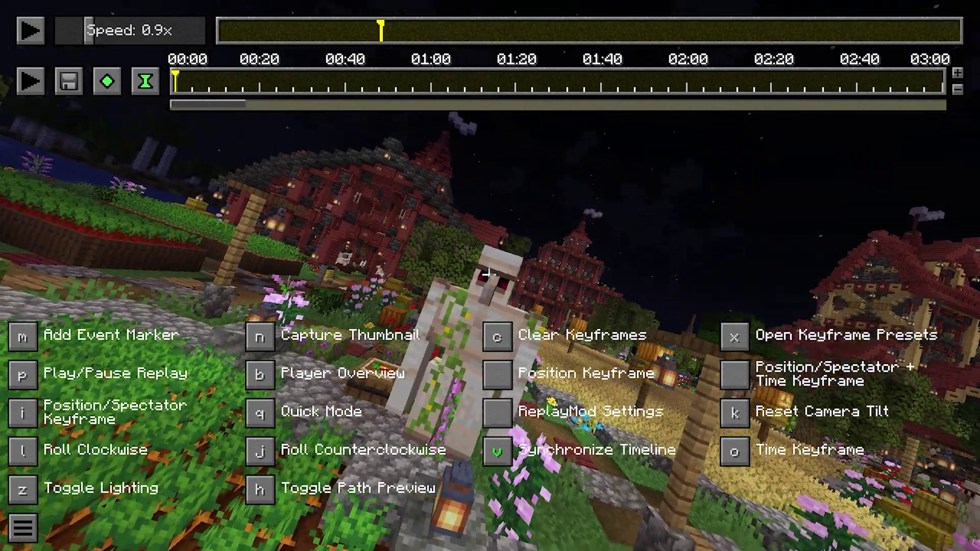
{"action": "key", "text": "l"}
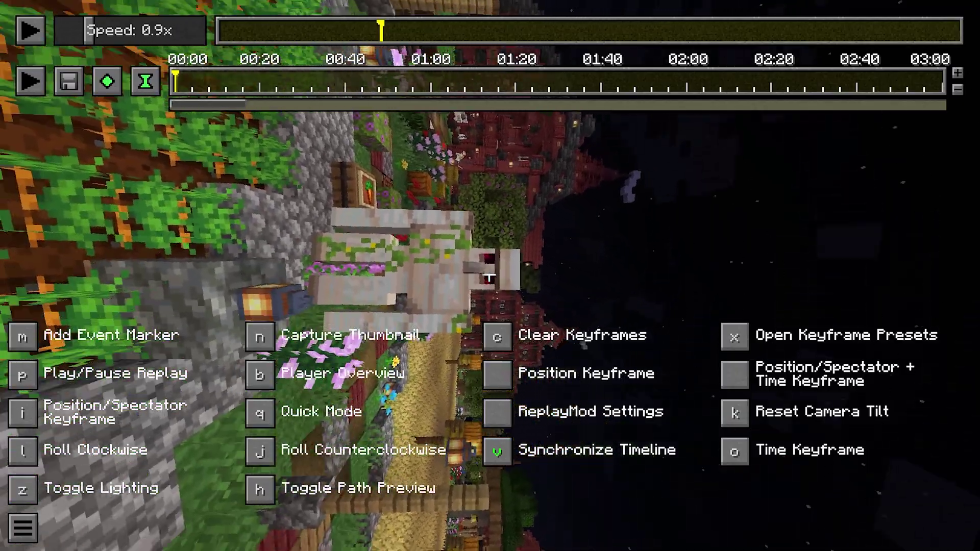
{"action": "key", "text": "k"}
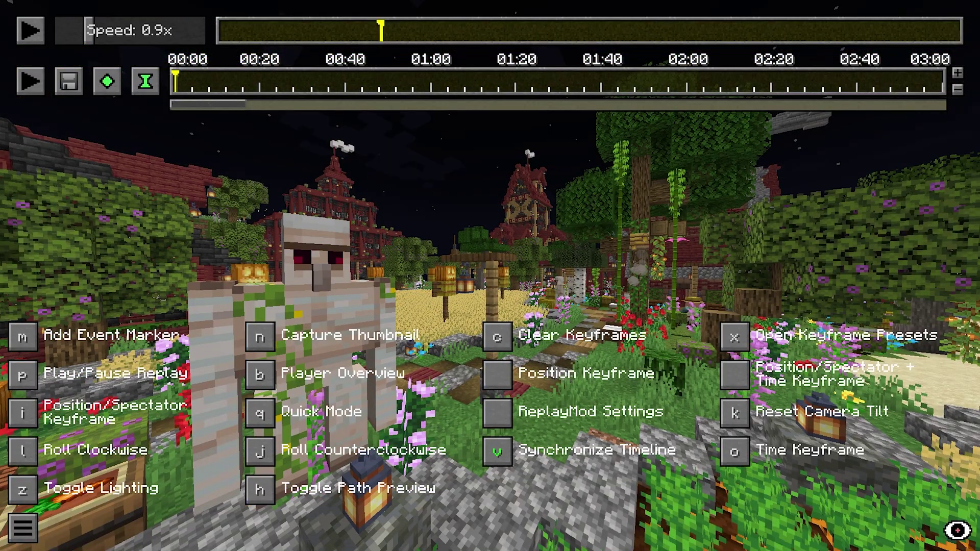
- Frame the iron golem in the centre of the view and capture it as the replay thumbnail
{"action": "key", "text": "s"}
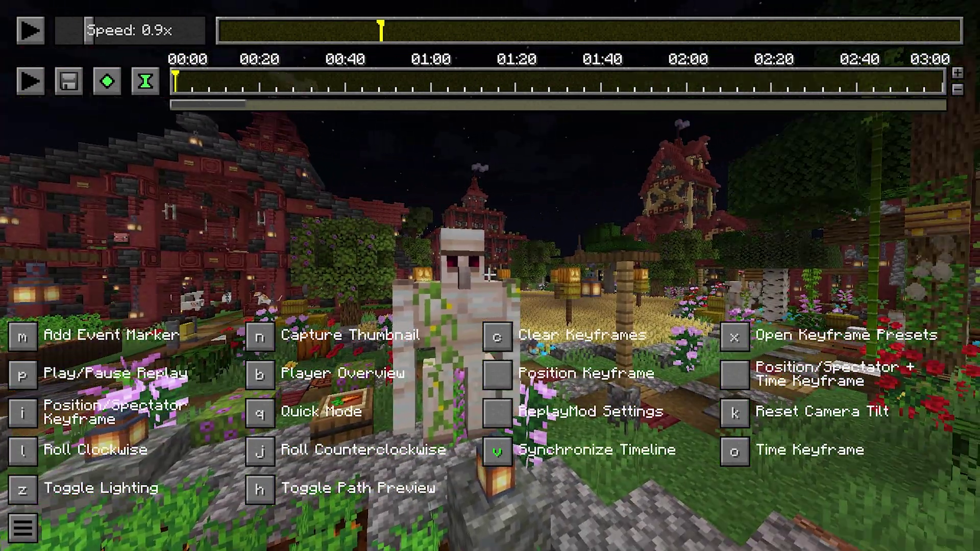
{"action": "key", "text": "w"}
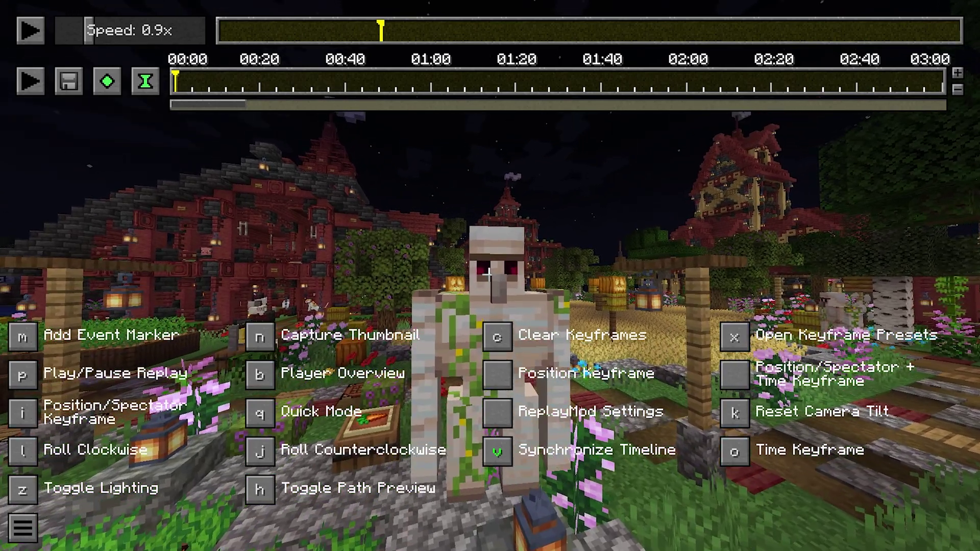
{"action": "key", "text": "n"}
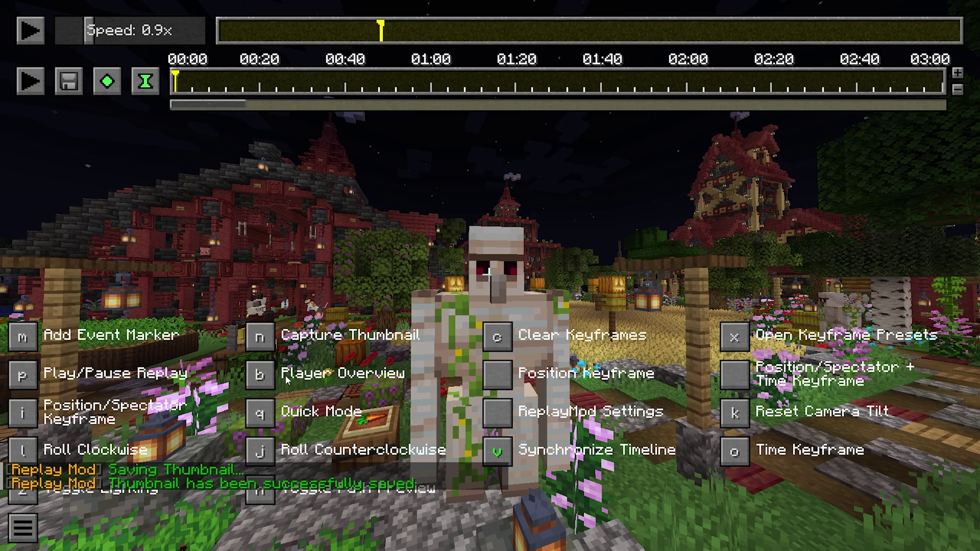
- Spectate the recorded player through the Player Overview and hide the hotkey list
{"action": "key", "text": "b"}
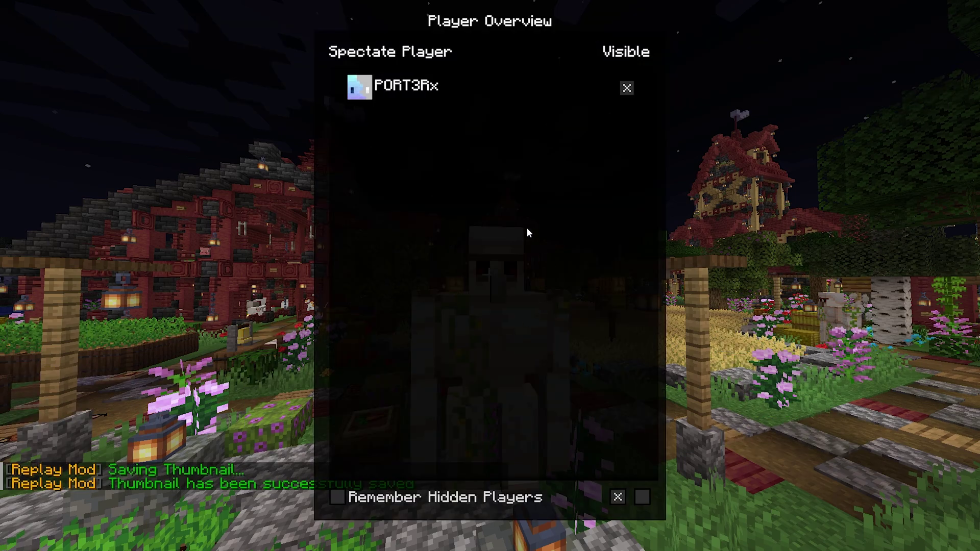
{"action": "left_click", "coordinate": [407, 92]}
{"action": "key", "text": "Escape"}
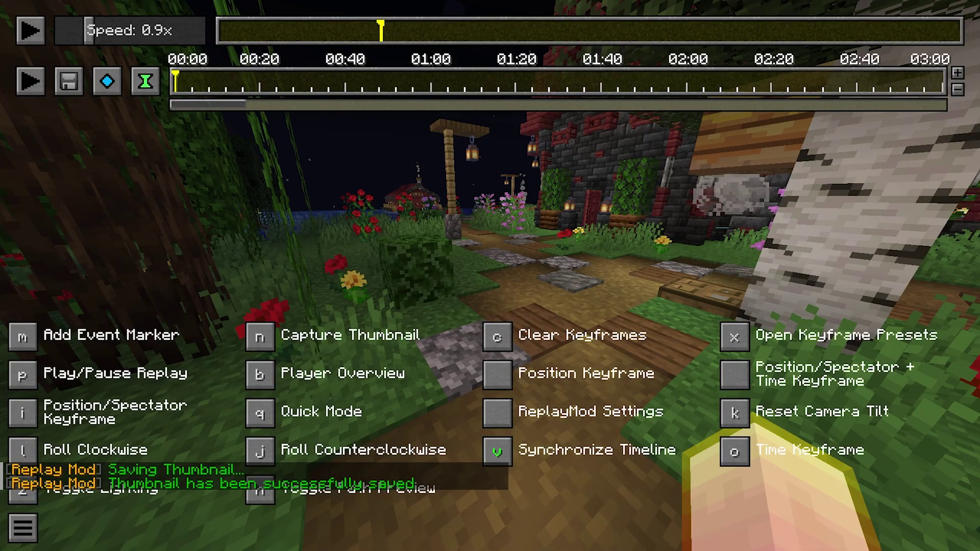
{"action": "left_click", "coordinate": [22, 536]}
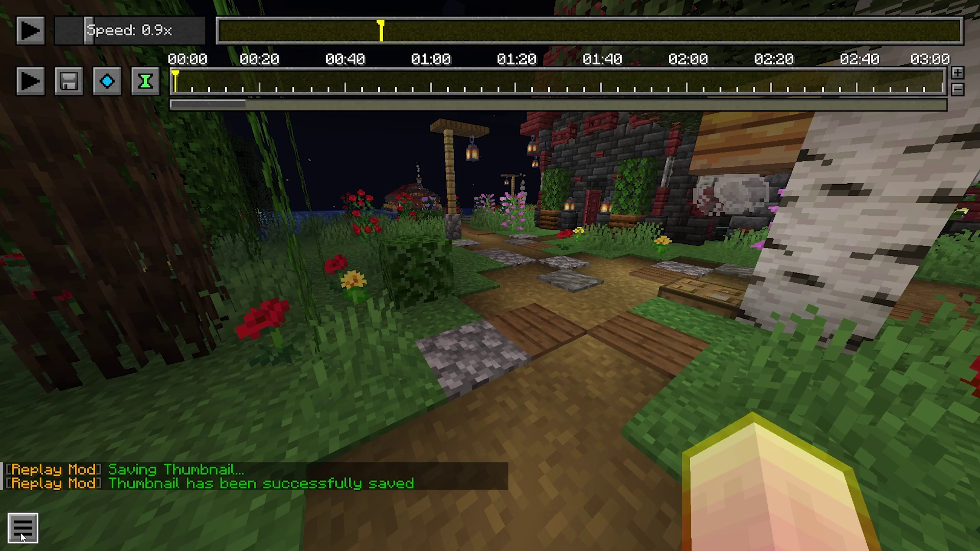
- Stop spectating and position the free camera a few blocks from the recorded player on the path
{"action": "key", "text": "shift"}
{"action": "key", "text": "s"}
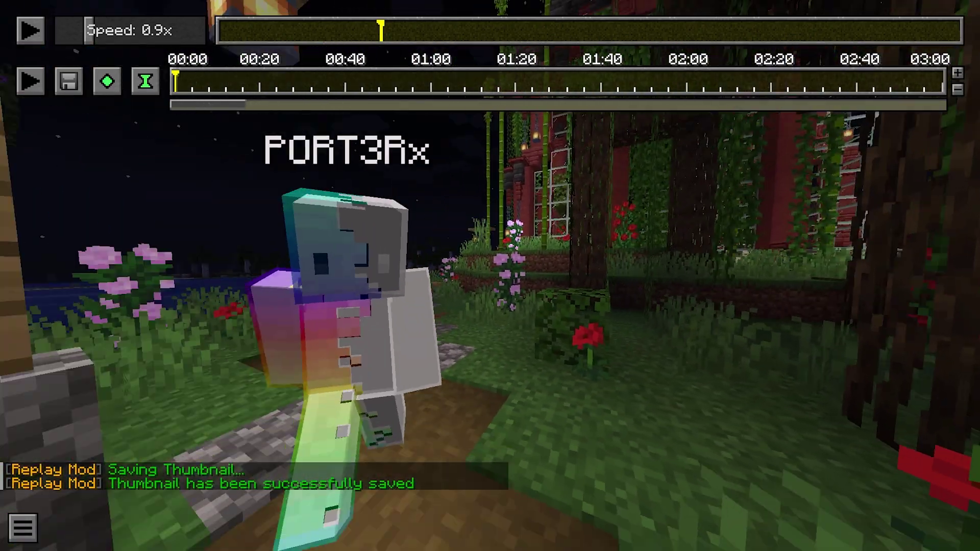
{"action": "key", "text": "w"}
{"action": "key", "text": "t"}
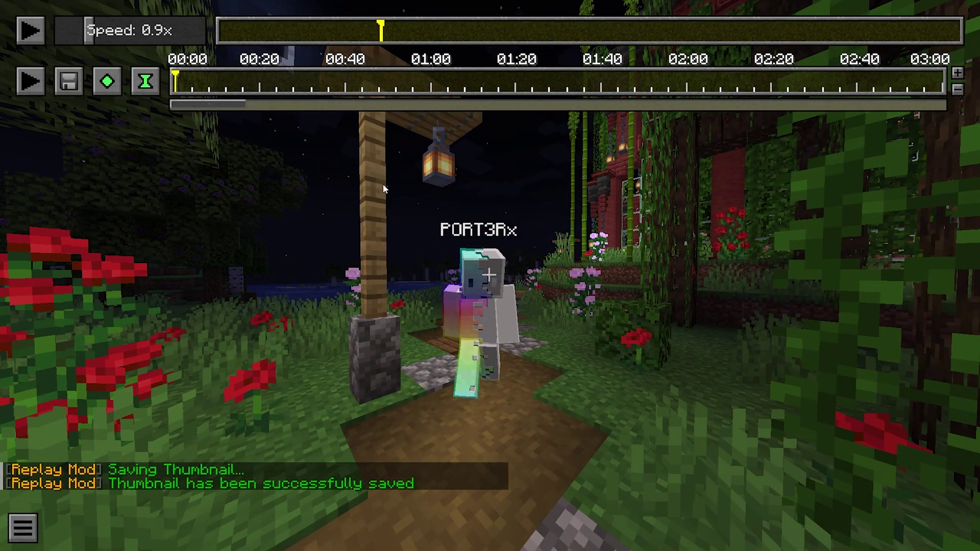
- Hide the recorded player by turning off its visibility in the Player Overview
{"action": "left_click", "coordinate": [23, 529]}
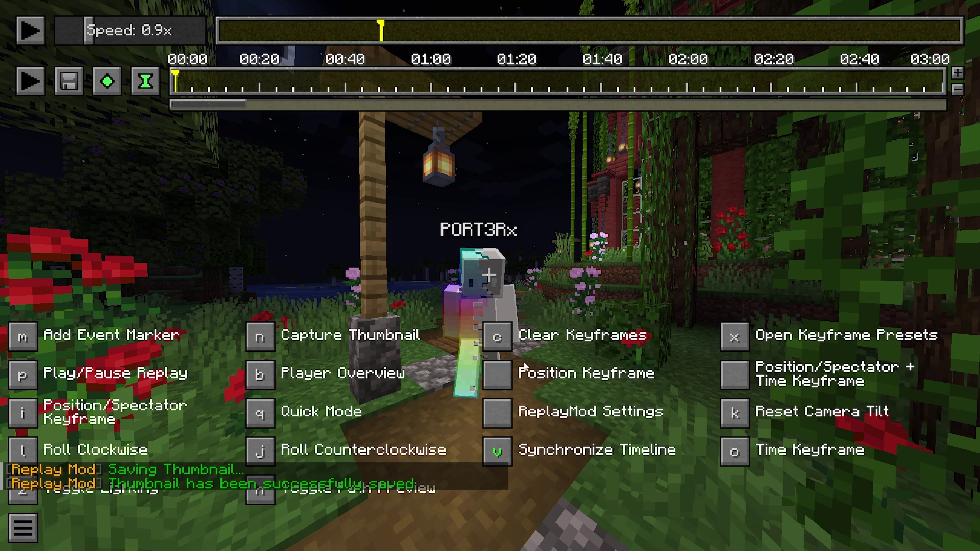
{"action": "left_click", "coordinate": [283, 371]}
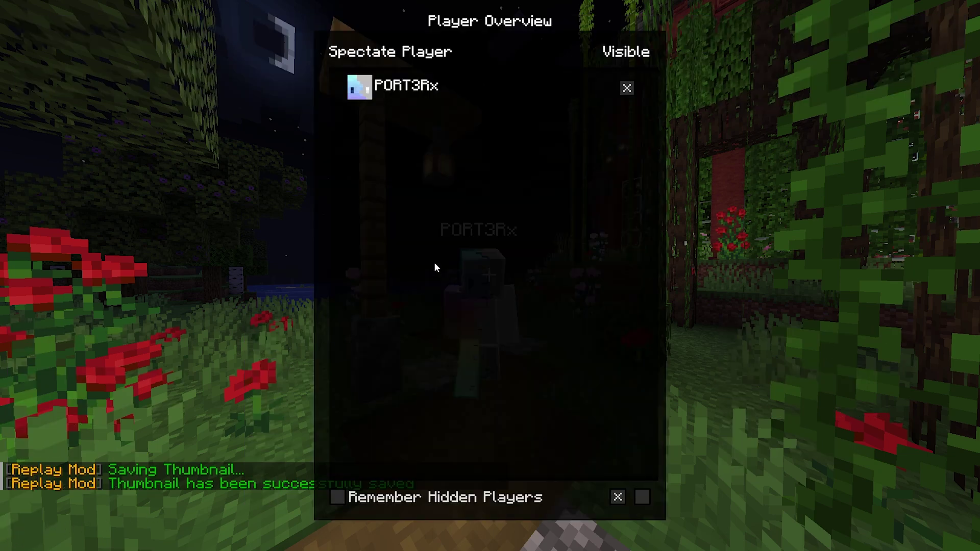
{"action": "left_click", "coordinate": [628, 88]}
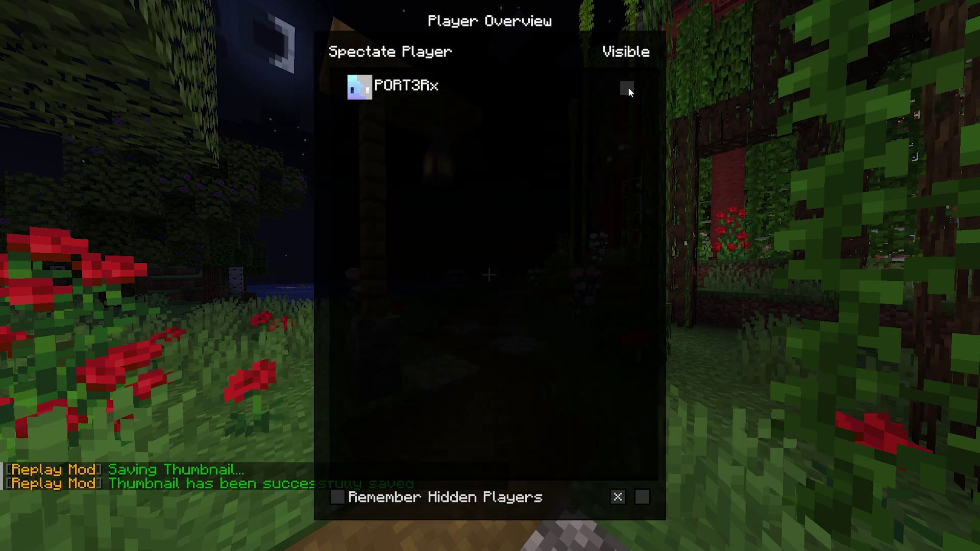
- Toggle the recorded player's visibility in the Player Overview, leave it visible, and return to the replay
{"action": "left_click", "coordinate": [628, 88]}
{"action": "left_click", "coordinate": [629, 89]}
{"action": "left_click", "coordinate": [628, 88]}
{"action": "left_click", "coordinate": [628, 89]}
{"action": "left_click", "coordinate": [629, 88]}
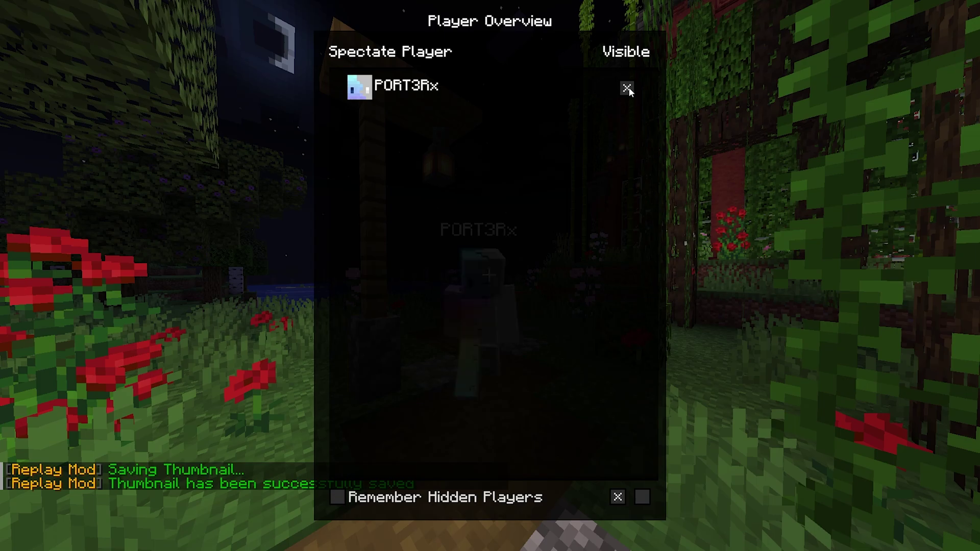
{"action": "key", "text": "Escape"}
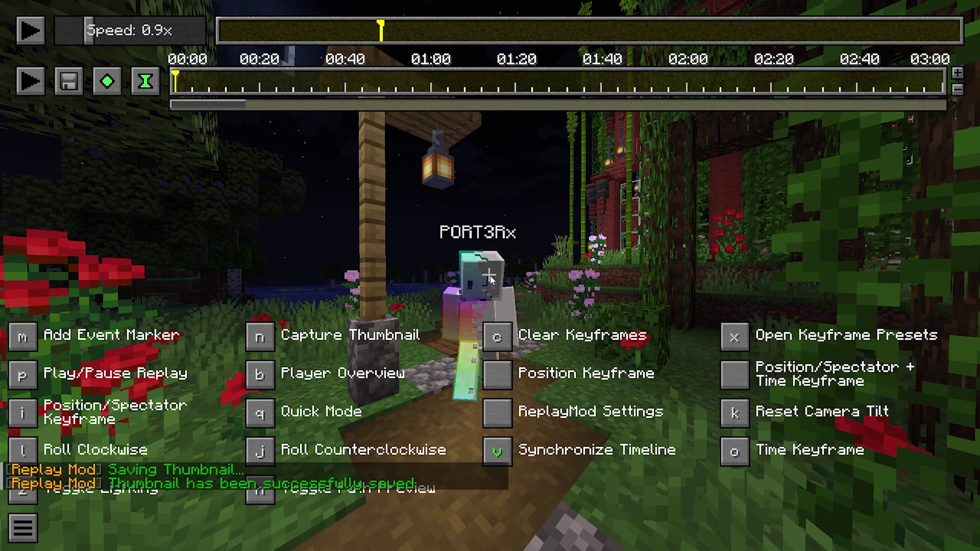
- Try Quick Mode on the replay and switch it back off
{"action": "left_click", "coordinate": [262, 419]}
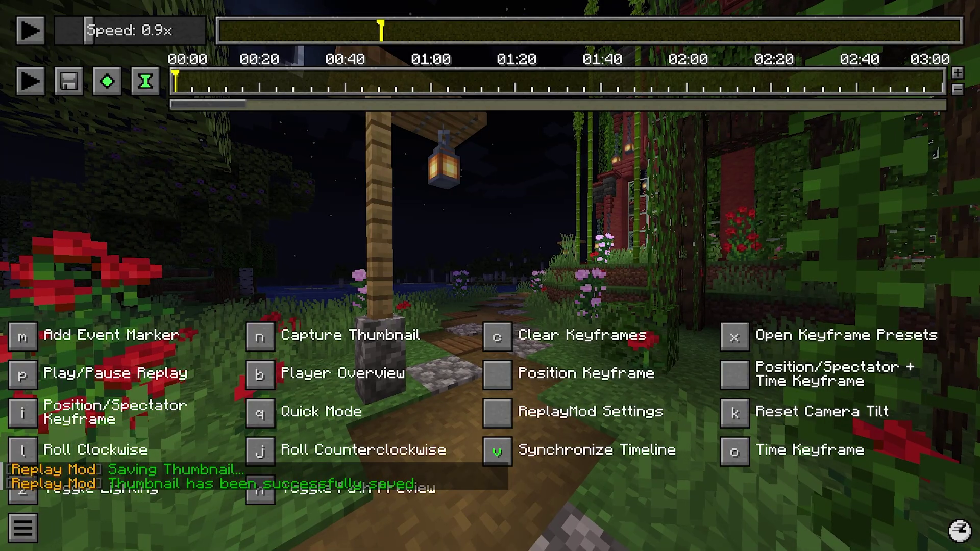
{"action": "key", "text": "q"}
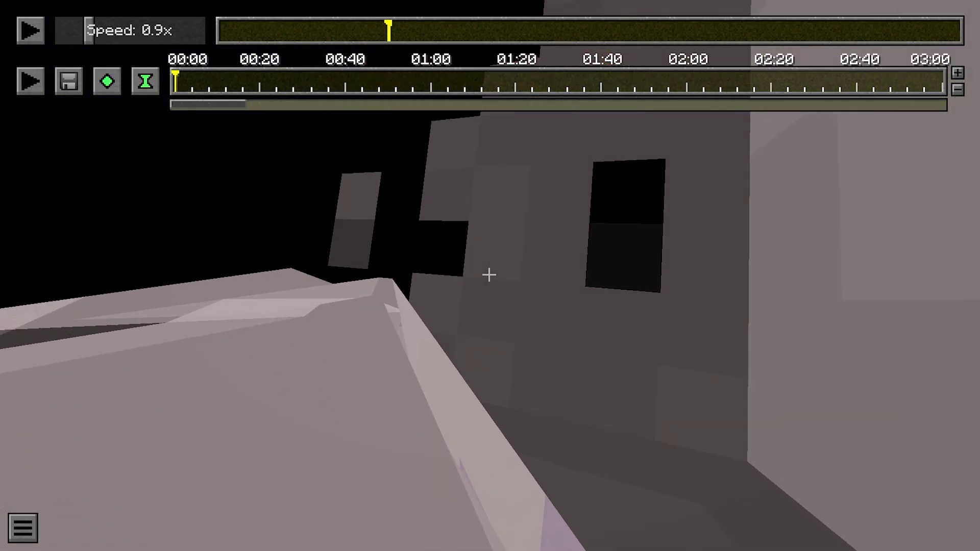
- Fly the free camera out over the lake and move the replay to 01:06
{"action": "key", "text": "s"}
{"action": "key", "text": "w"}
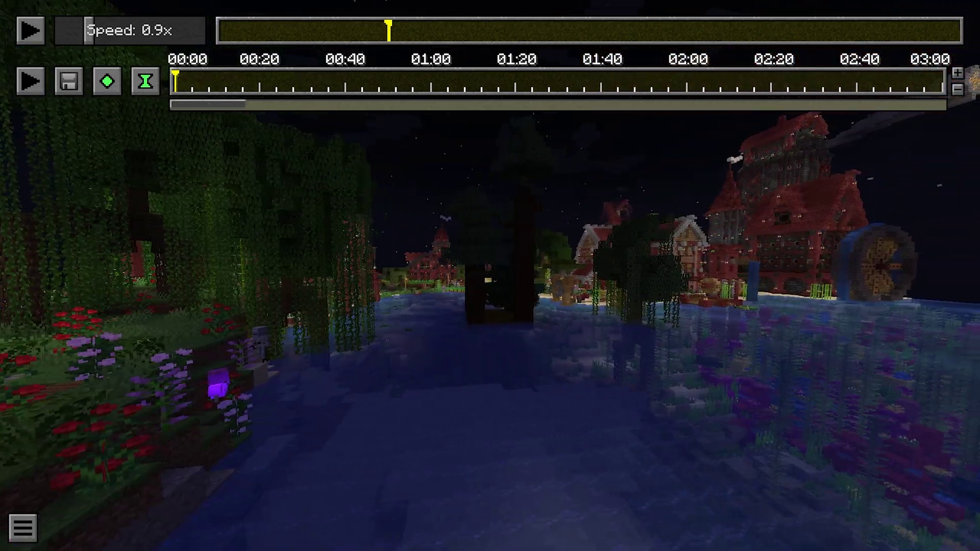
{"action": "key", "text": "s"}
{"action": "key", "text": "w"}
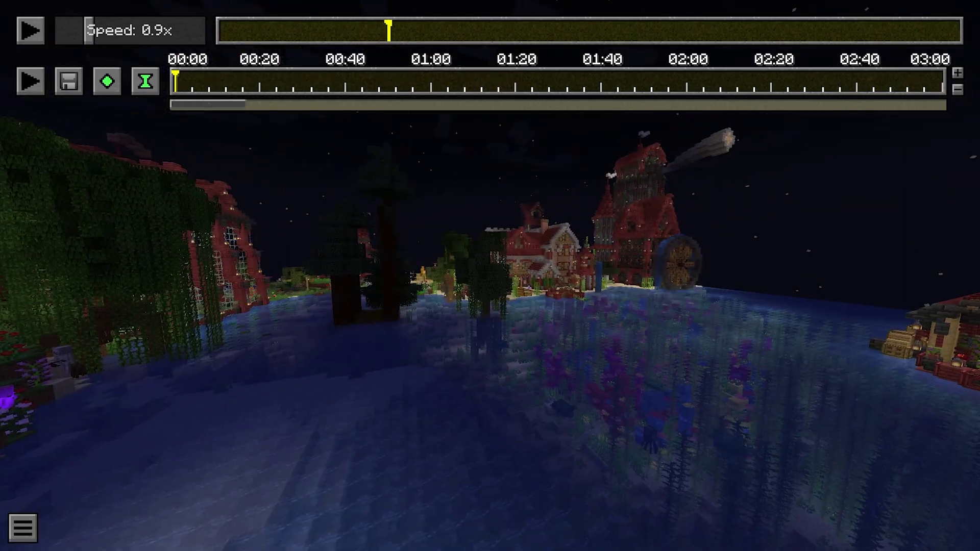
{"action": "key", "text": "t"}
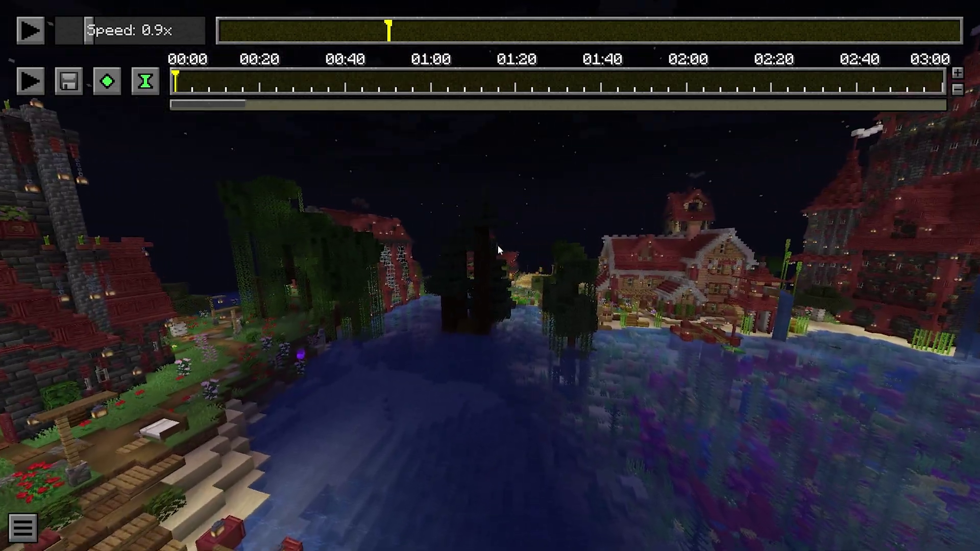
{"action": "left_click", "coordinate": [543, 26]}
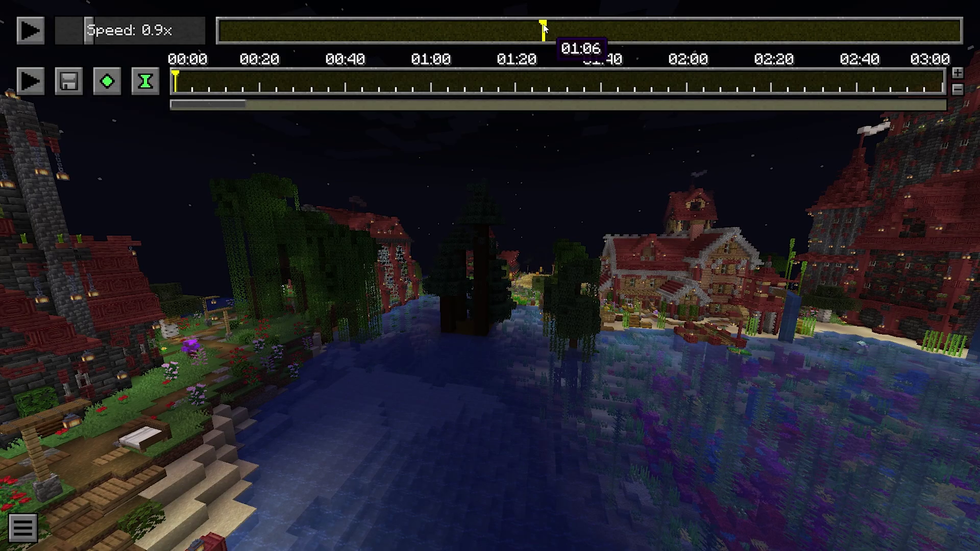
- Frame the recorded player swimming by the shore and add position and time keyframes at 00:00 on the keyframe timeline
{"action": "left_click", "coordinate": [697, 236]}
{"action": "key", "text": "w"}
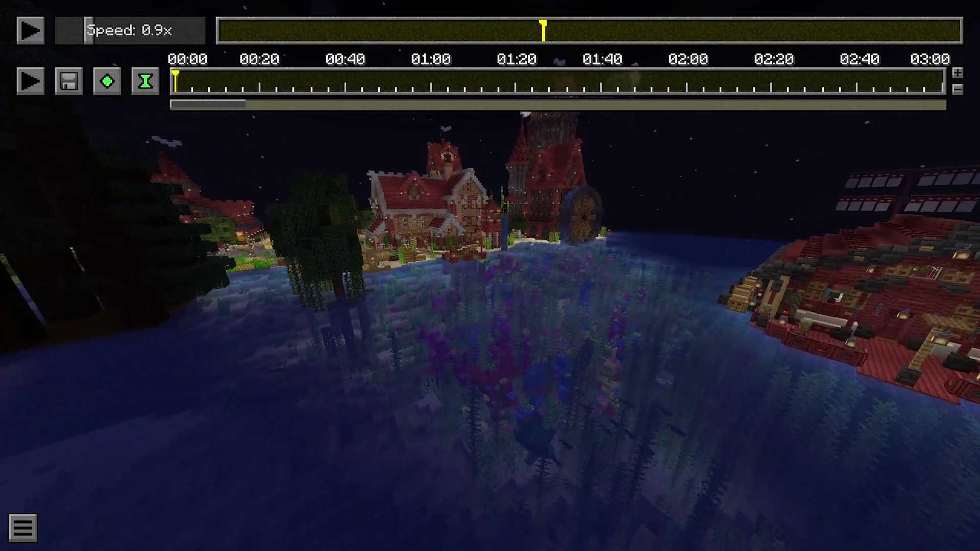
{"action": "key", "text": "w"}
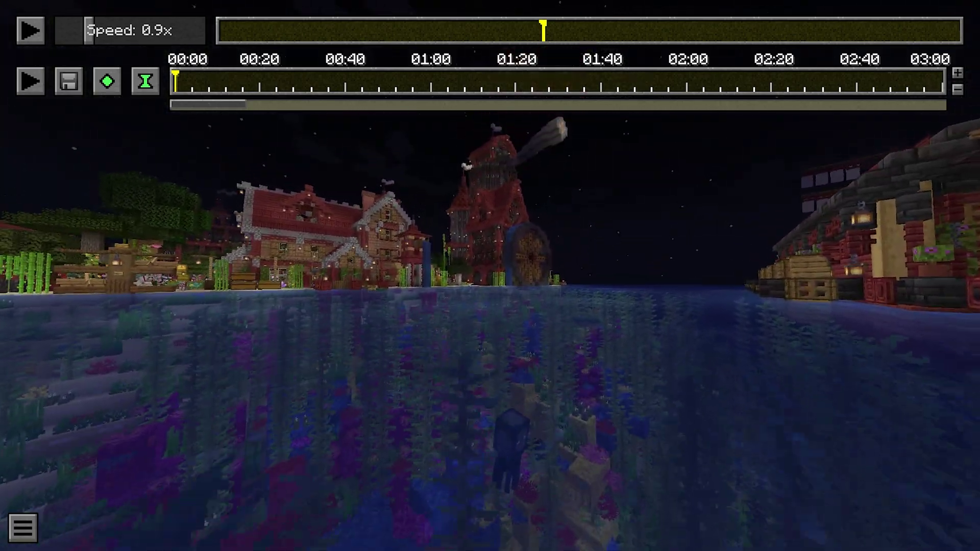
{"action": "key", "text": "w"}
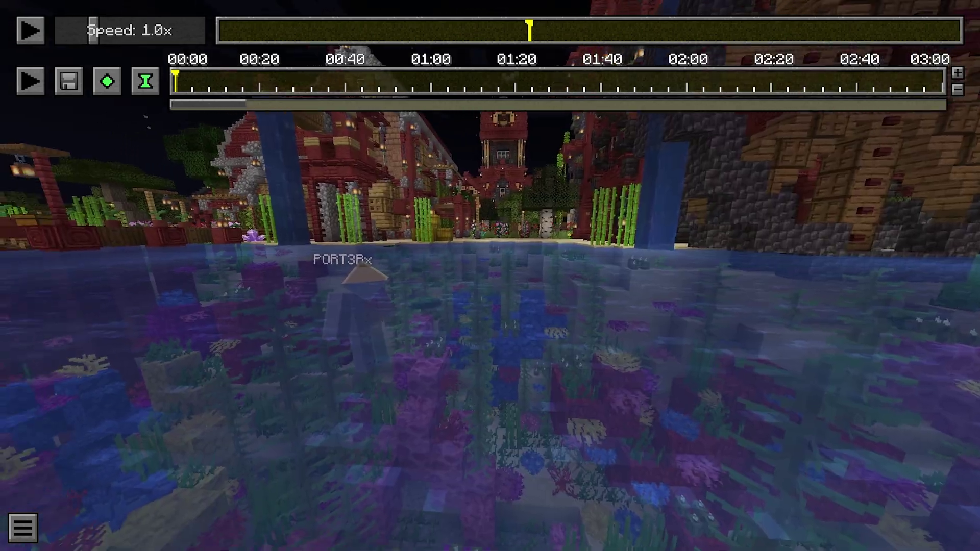
{"action": "key", "text": "d"}
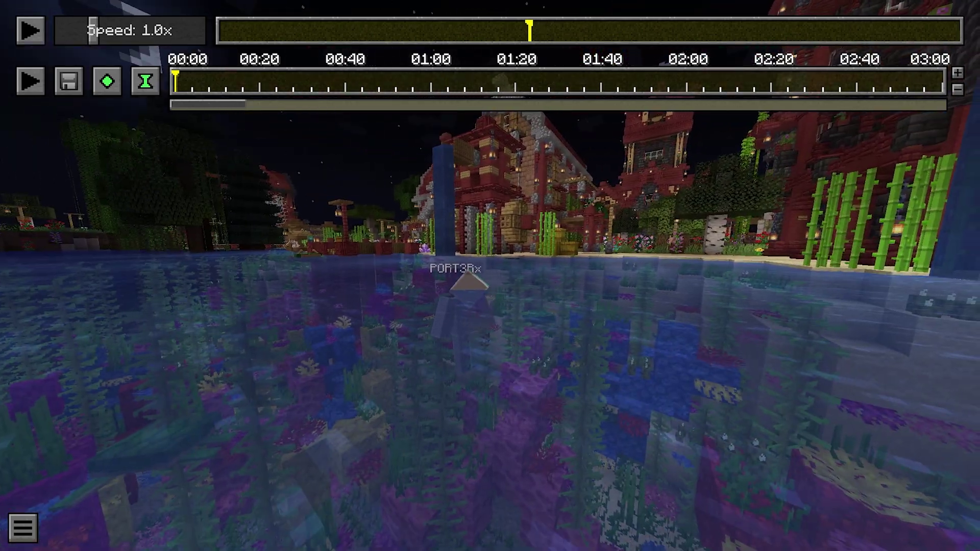
{"action": "key", "text": "w"}
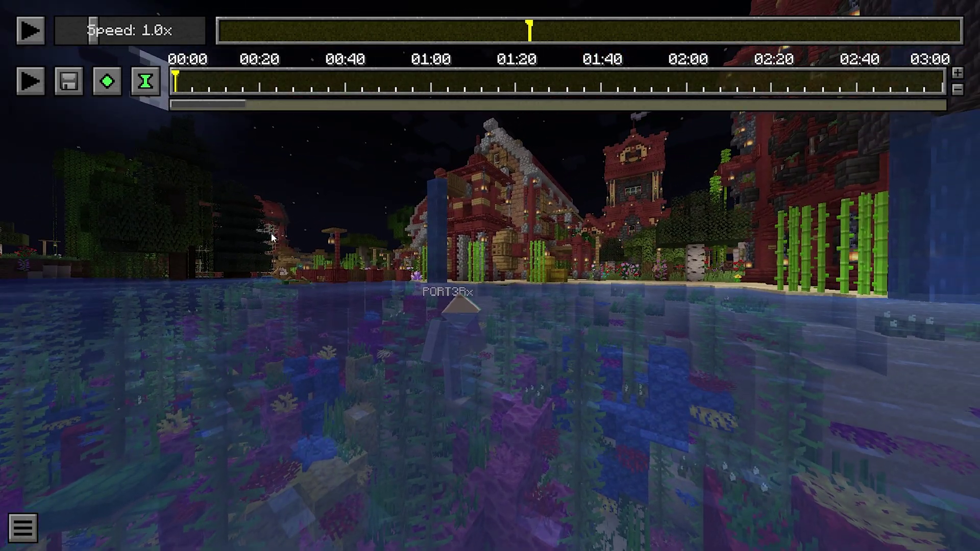
{"action": "left_click", "coordinate": [117, 84]}
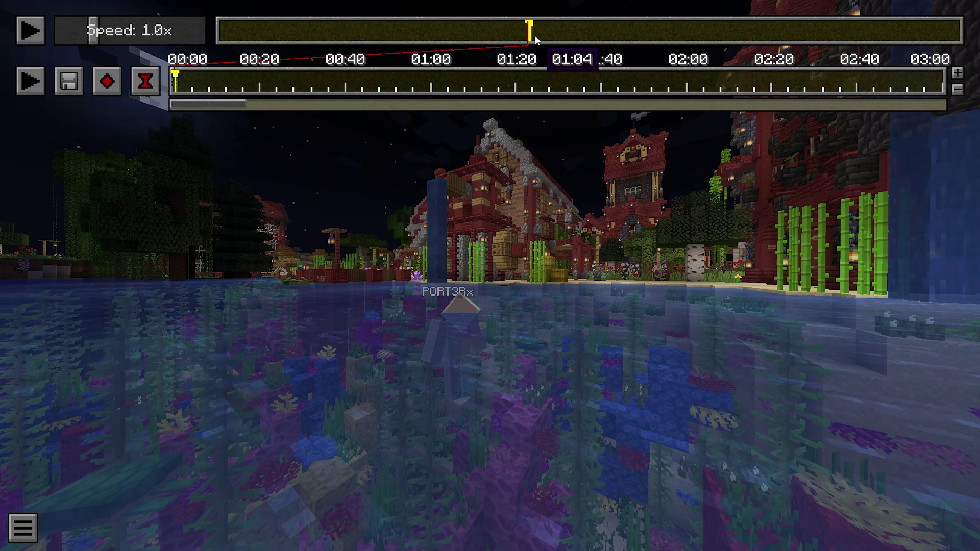
- Fly back and up from the first camera position to view its keyframe marker over the water
{"action": "left_click", "coordinate": [504, 164]}
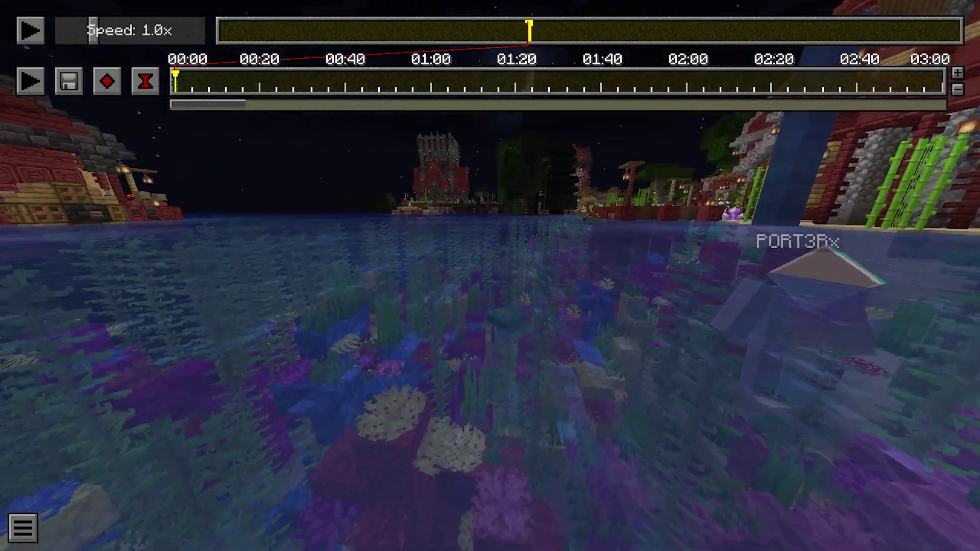
{"action": "key", "text": "s"}
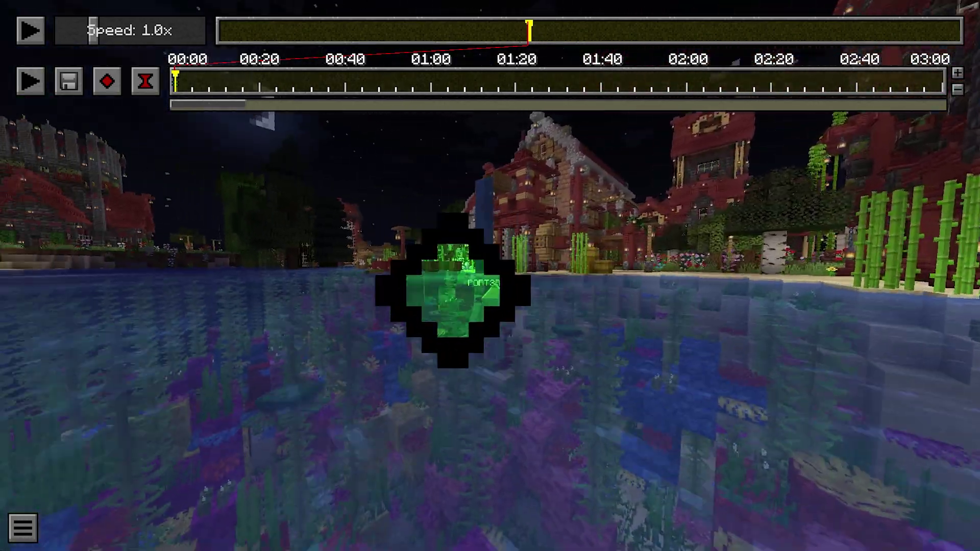
{"action": "key", "text": "space"}
{"action": "key", "text": "a"}
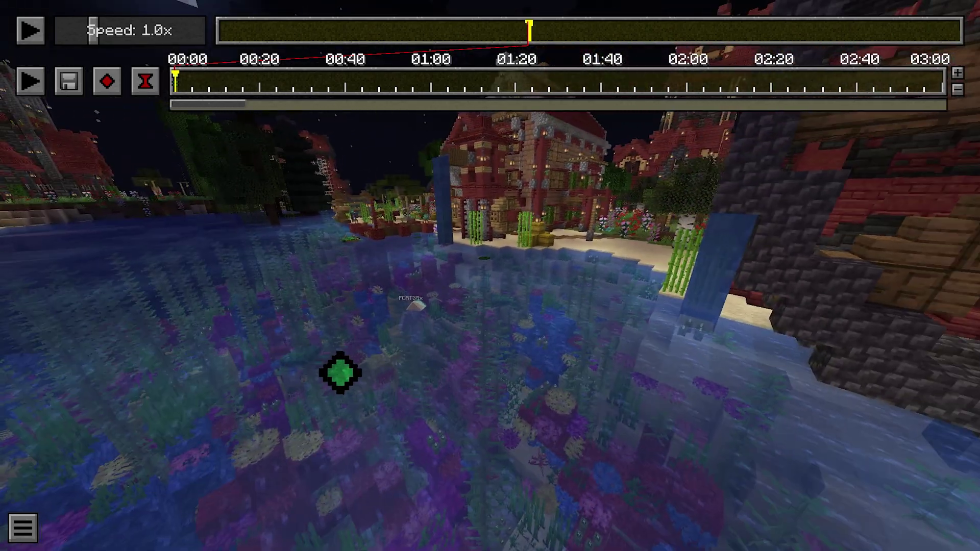
- Advance the replay, frame the player on the garden path from above, and add position and time keyframes at about 00:07
{"action": "key", "text": "t"}
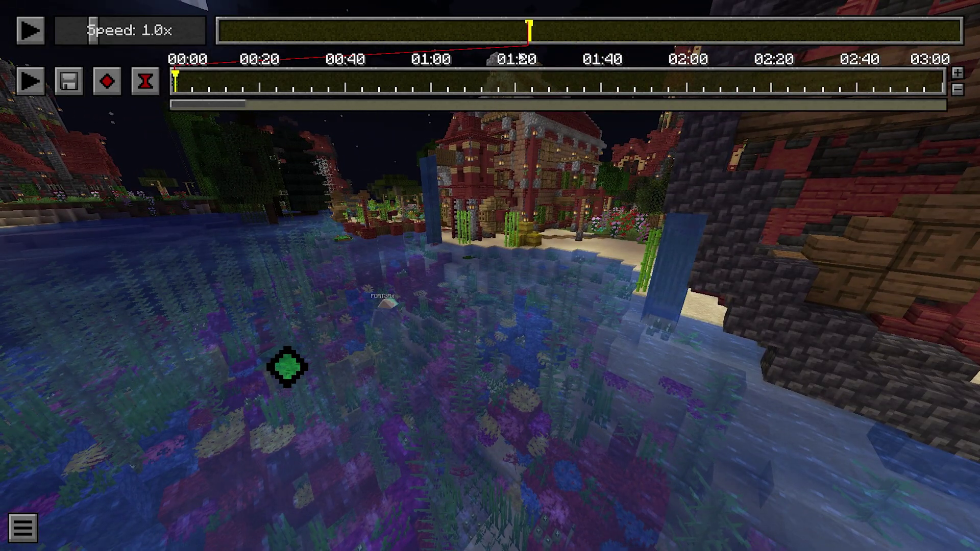
{"action": "left_click", "coordinate": [554, 31]}
{"action": "left_click_drag", "start_coordinate": [554, 37], "coordinate": [575, 35]}
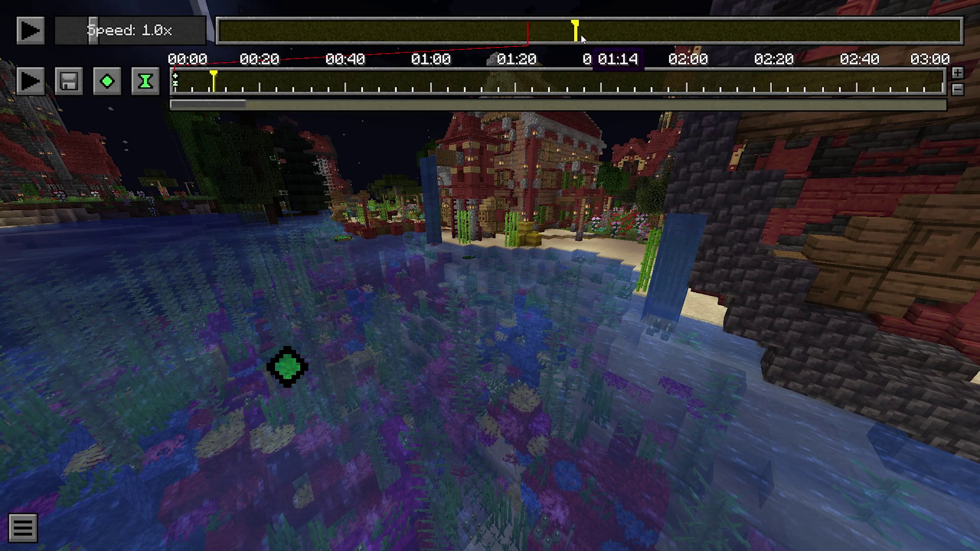
{"action": "left_click", "coordinate": [570, 34]}
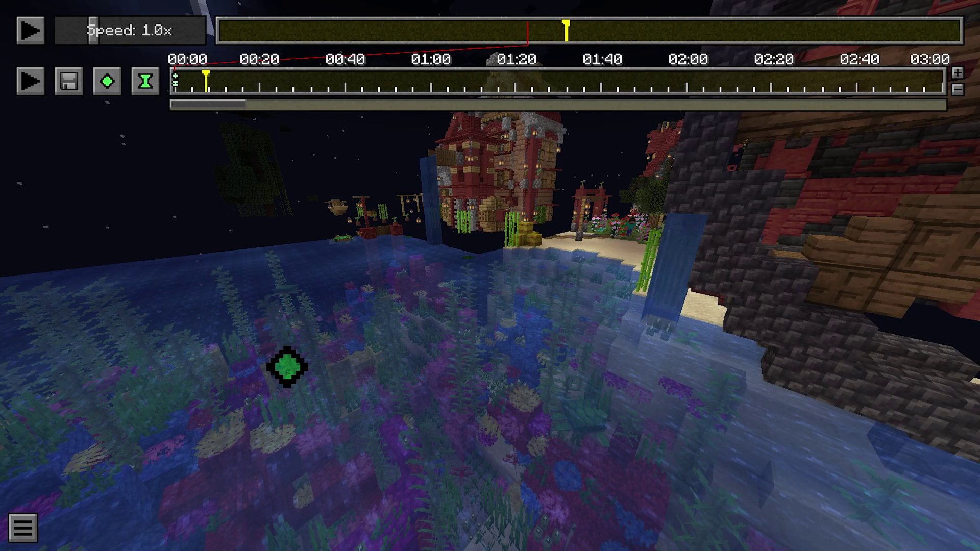
{"action": "key", "text": "w"}
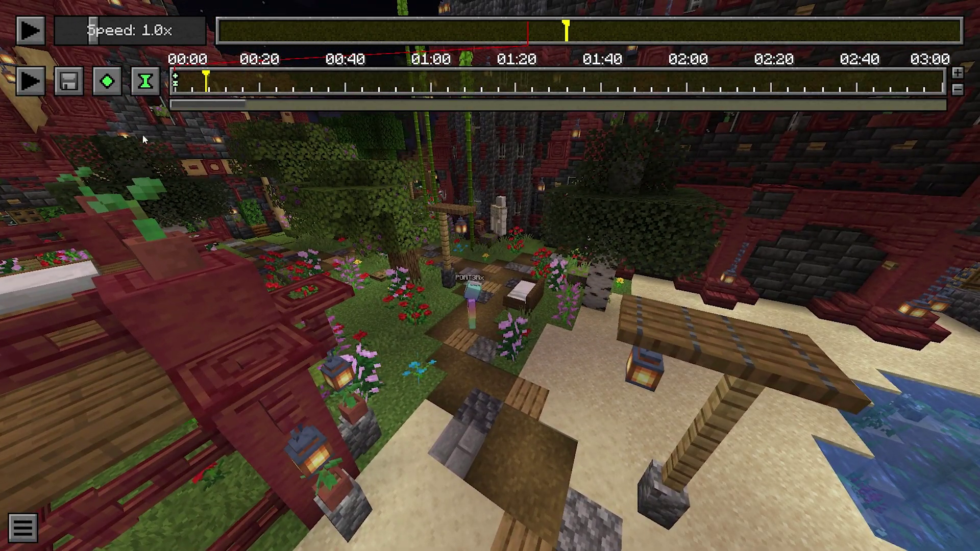
{"action": "left_click", "coordinate": [107, 83]}
{"action": "left_click", "coordinate": [145, 87]}
- Fly the camera over the lake to view the path line between the two position keyframes
{"action": "key", "text": "w"}
{"action": "key", "text": "w"}
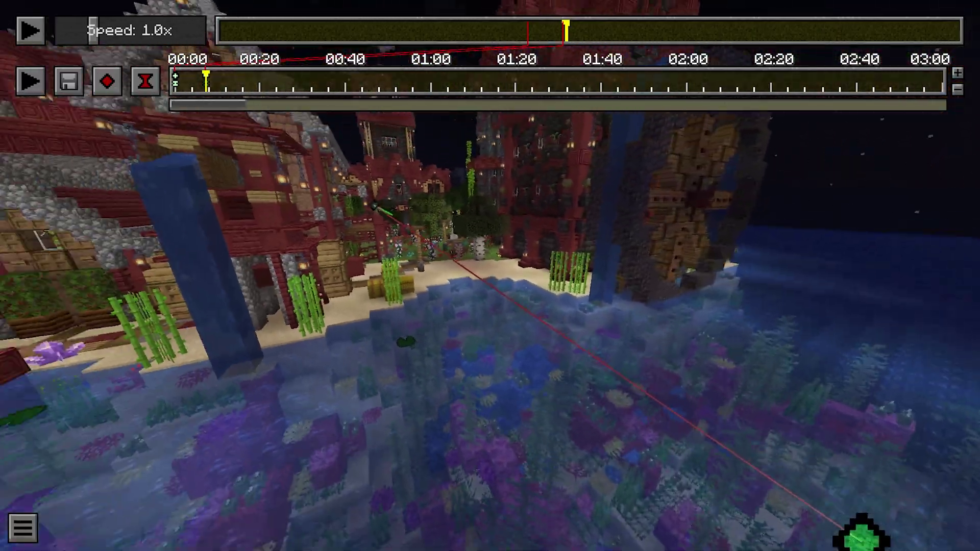
{"action": "key", "text": "s"}
{"action": "key", "text": "d"}
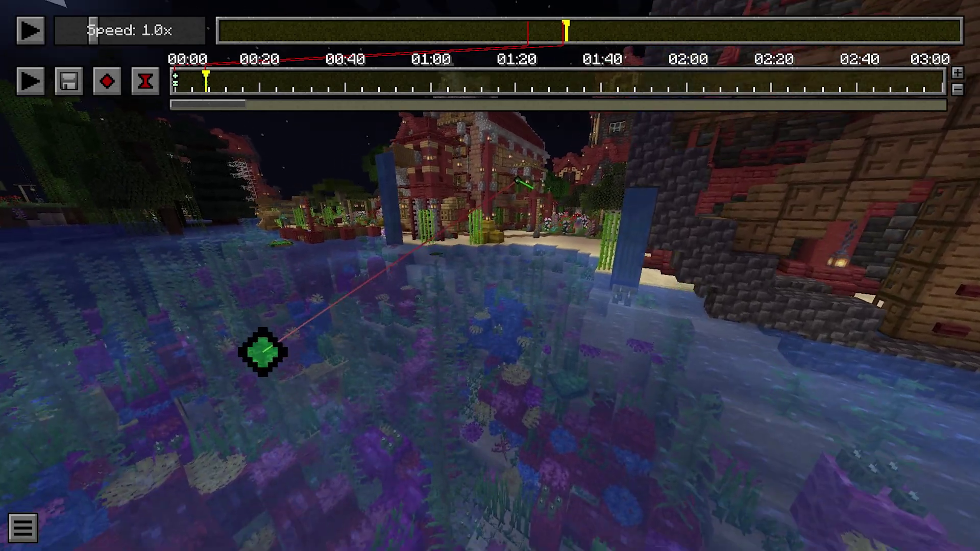
- Preview the camera path, stop it partway, and play it again from the start to its end
{"action": "key", "text": "t"}
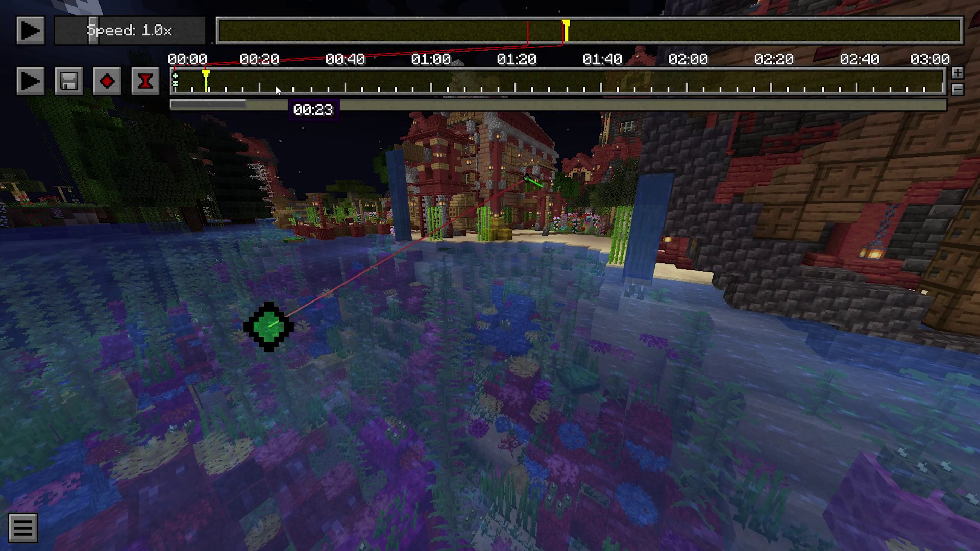
{"action": "left_click", "coordinate": [42, 84]}
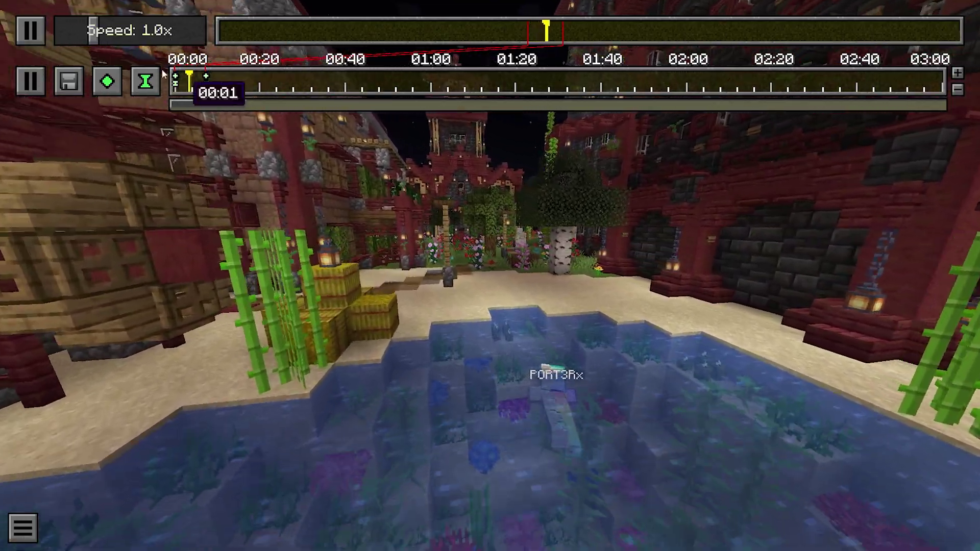
{"action": "left_click", "coordinate": [38, 34]}
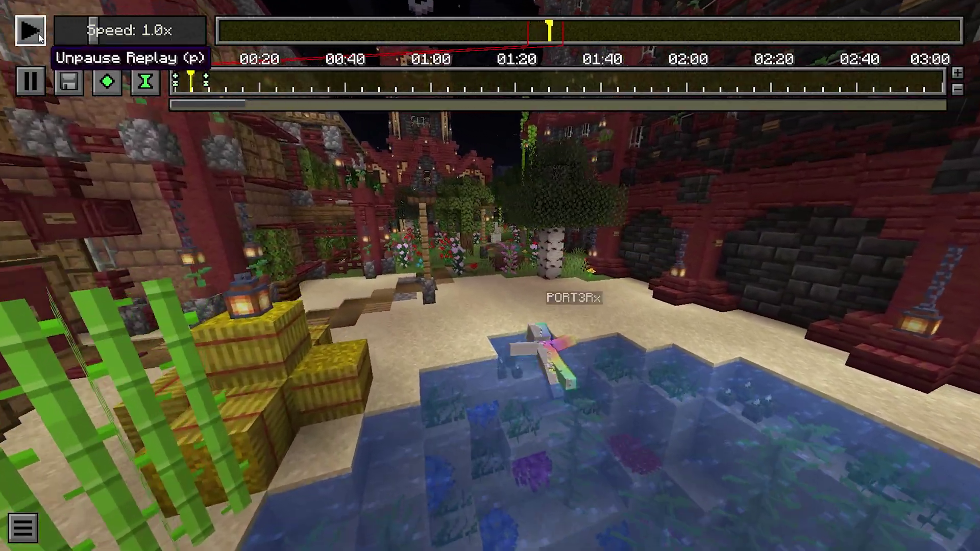
{"action": "left_click", "coordinate": [36, 78]}
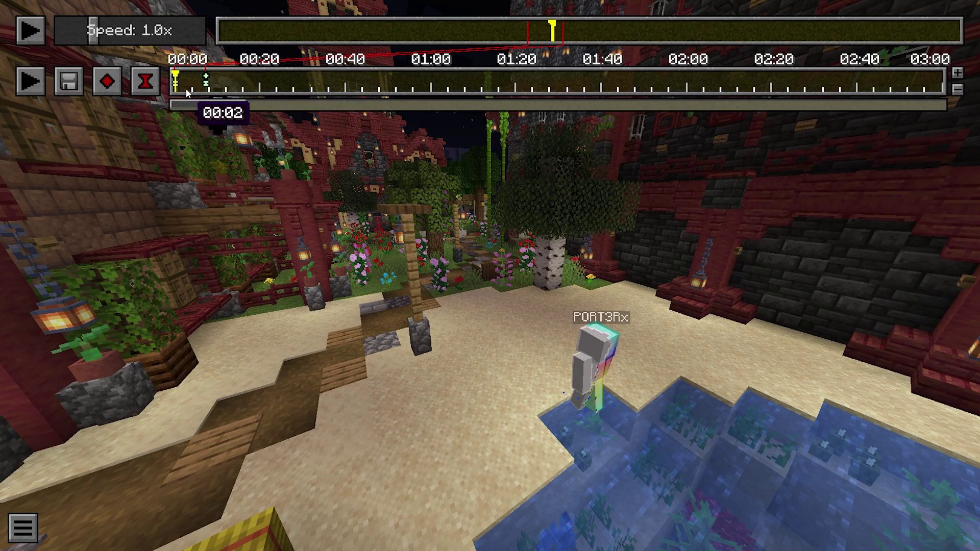
{"action": "left_click", "coordinate": [55, 88]}
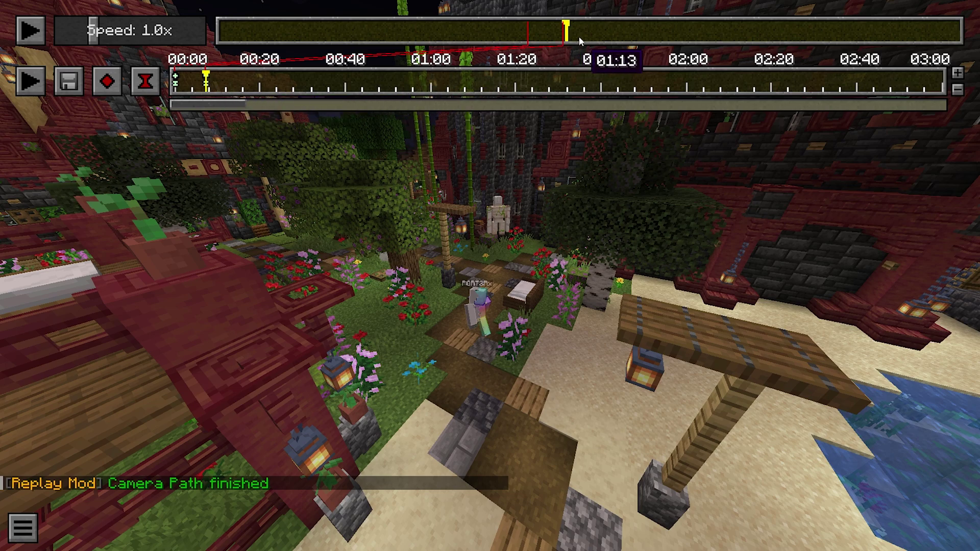
- Add position and time keyframes at about 00:21 for a high aerial view of the village during the replay's daytime
{"action": "left_click", "coordinate": [636, 34]}
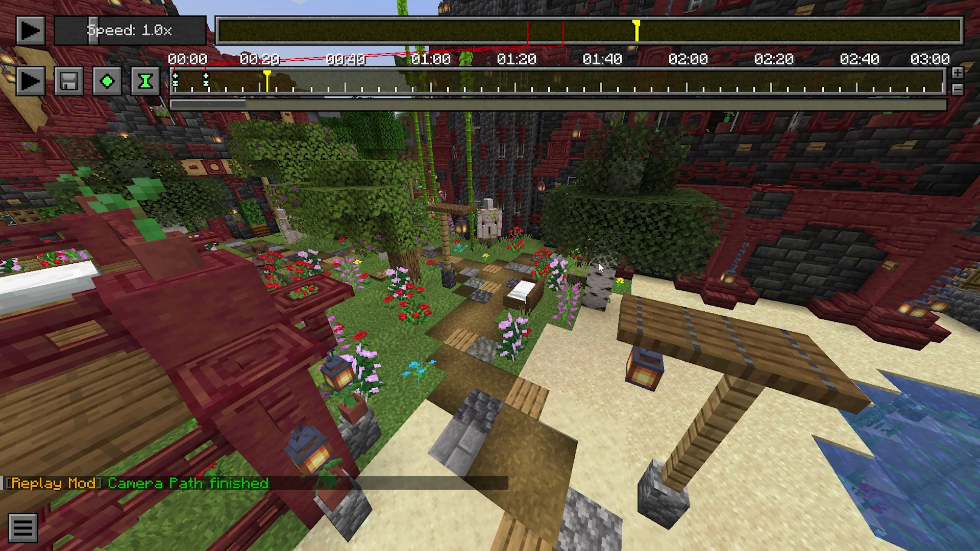
{"action": "left_click", "coordinate": [567, 225]}
{"action": "key", "text": "w"}
{"action": "key", "text": "s"}
{"action": "key", "text": "space"}
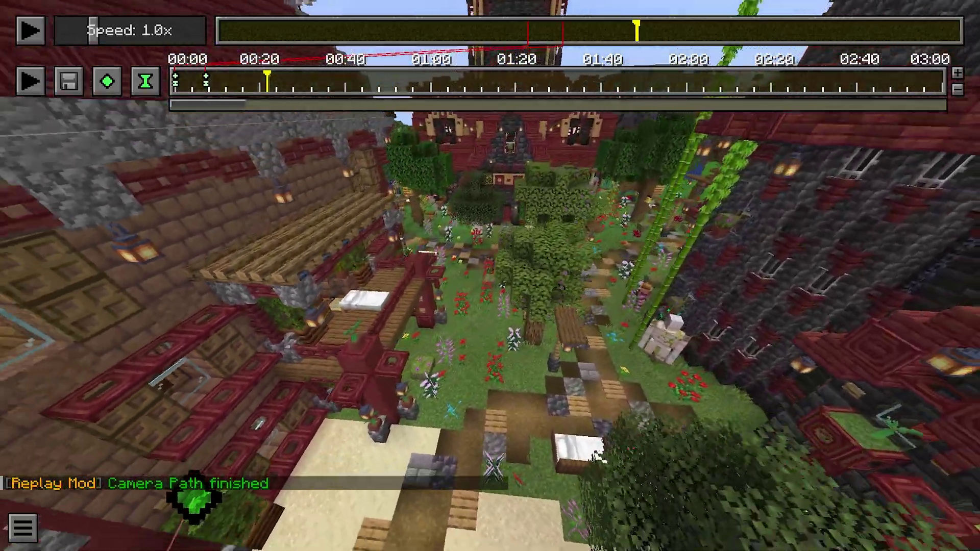
{"action": "key", "text": "s"}
{"action": "key", "text": "space"}
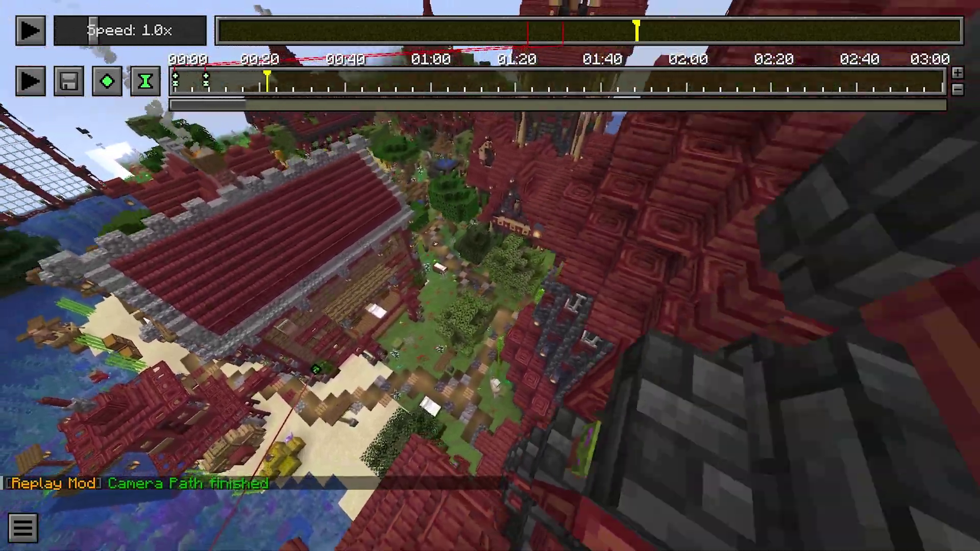
{"action": "key", "text": "s"}
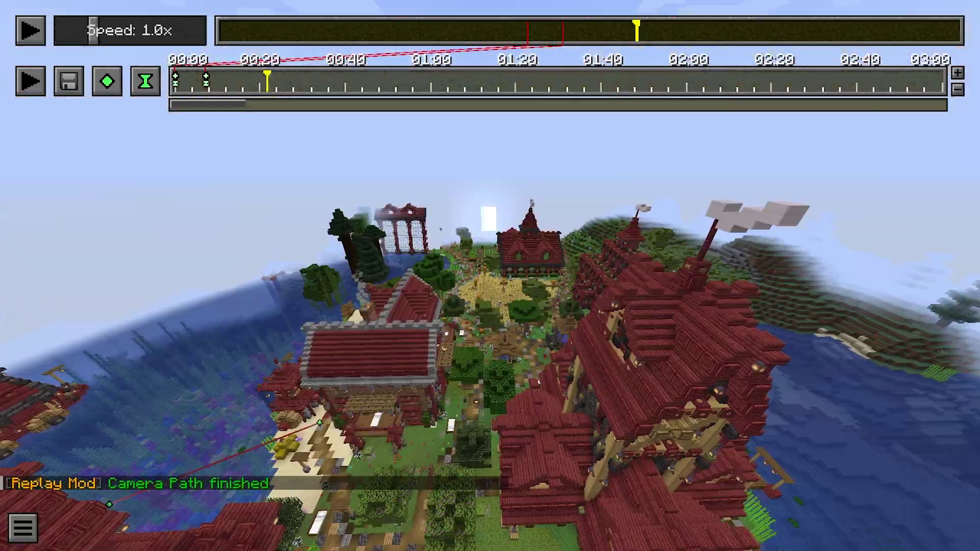
{"action": "key", "text": "t"}
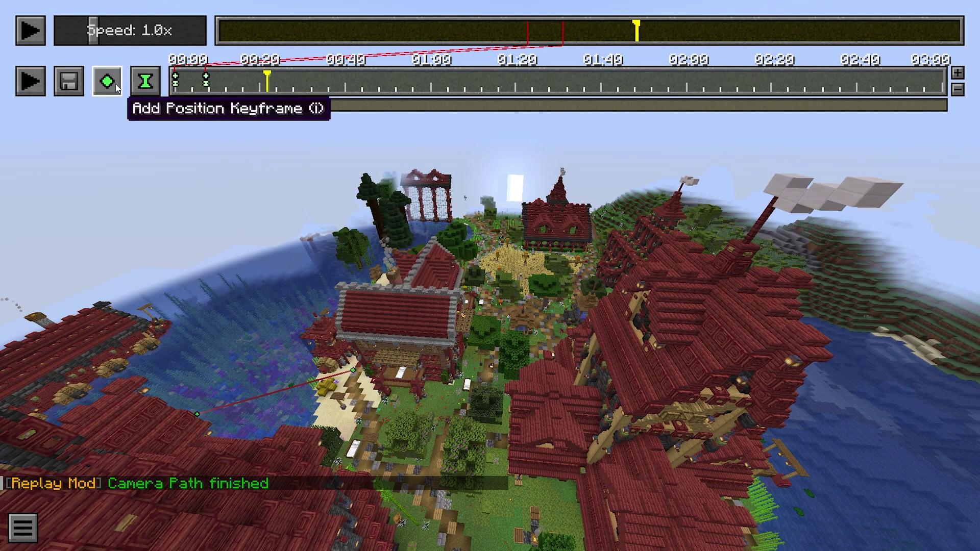
{"action": "left_click", "coordinate": [207, 194]}
- Fly around the aerial keyframe to view the extended camera path and start playing the path
{"action": "key", "text": "s"}
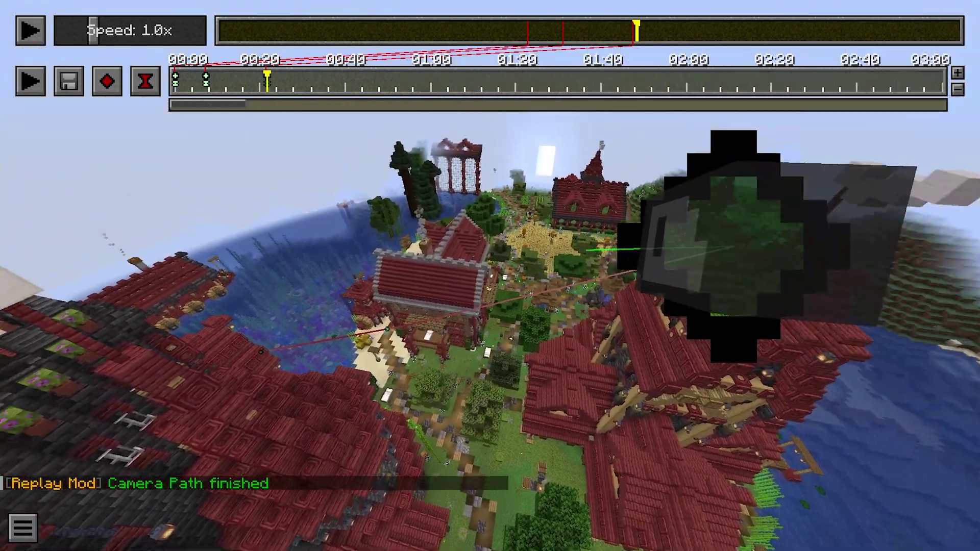
{"action": "key", "text": "d"}
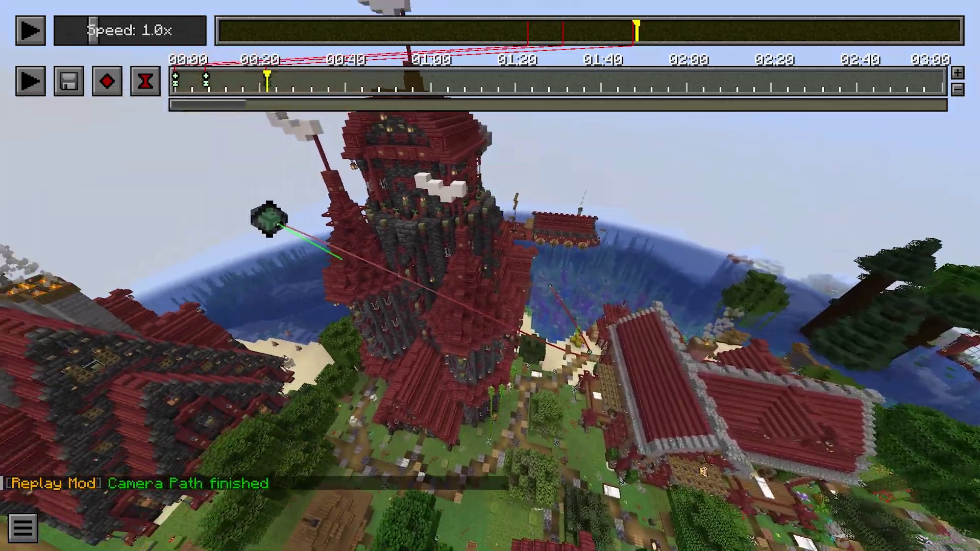
{"action": "key", "text": "a"}
{"action": "key", "text": "s"}
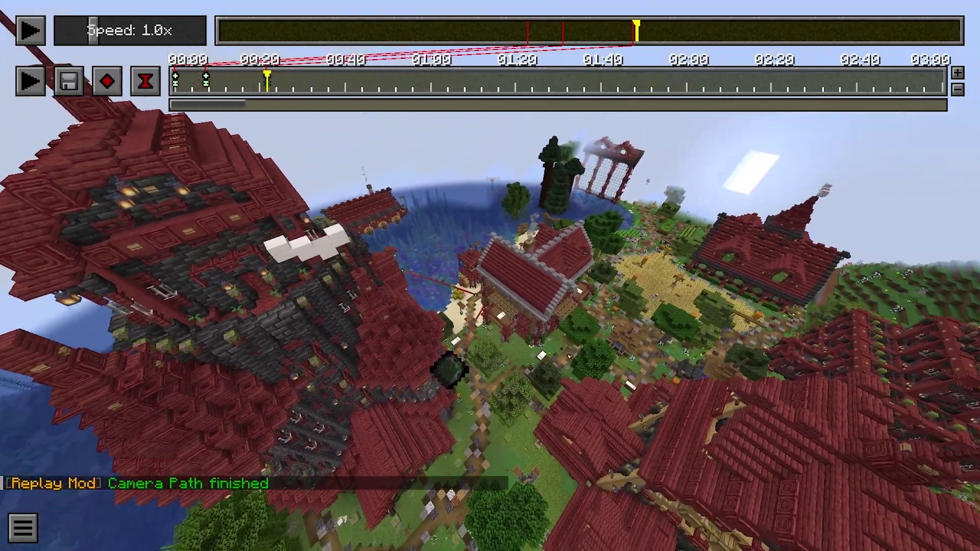
{"action": "key", "text": "a"}
{"action": "key", "text": "d"}
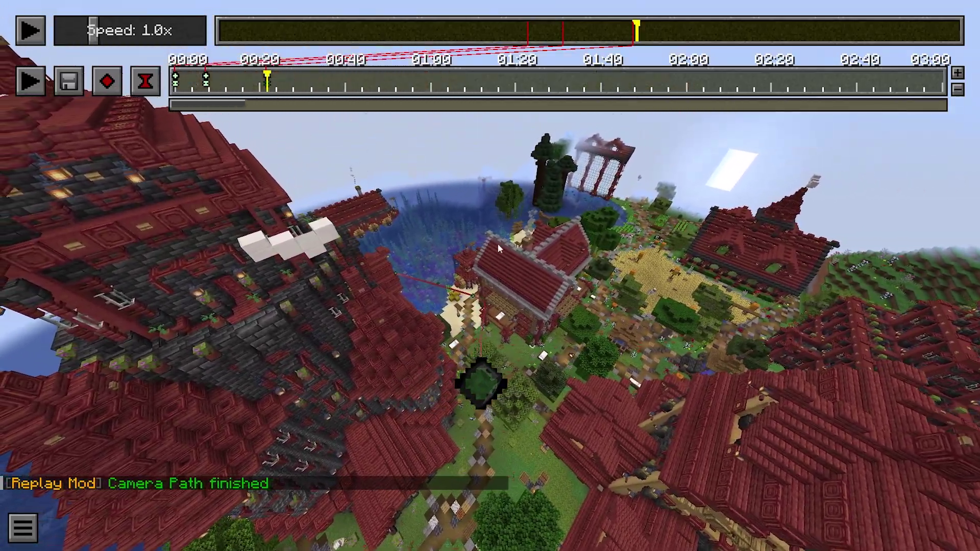
{"action": "left_click", "coordinate": [31, 82]}
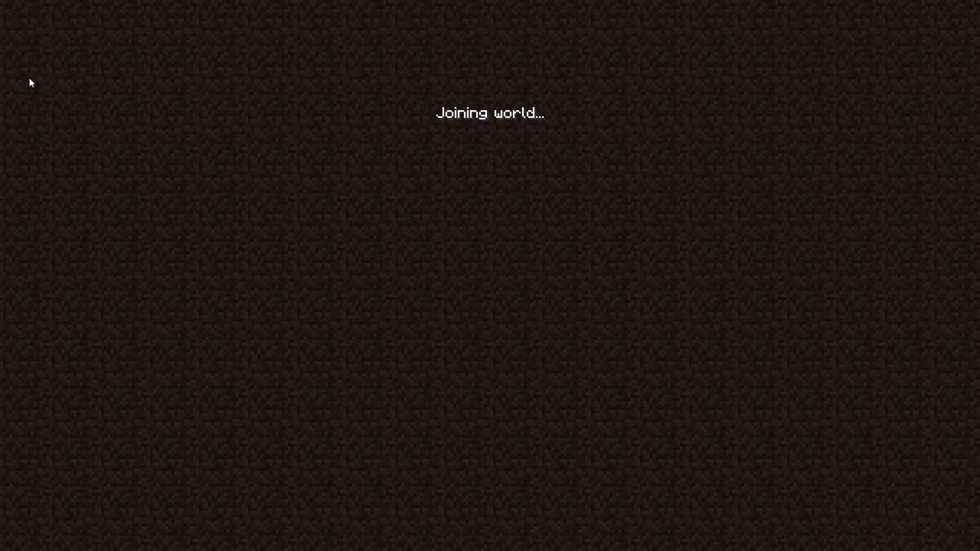